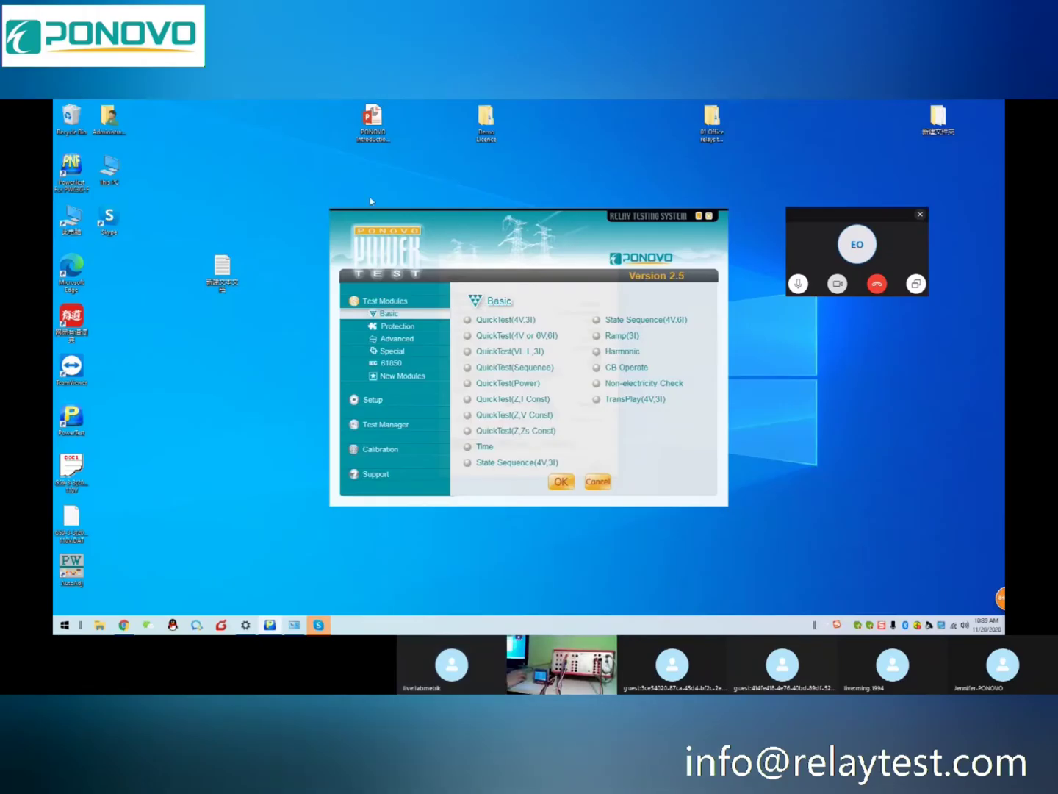
Step: Launch the Transducer module from the Special test modules list
left_click(407, 353)
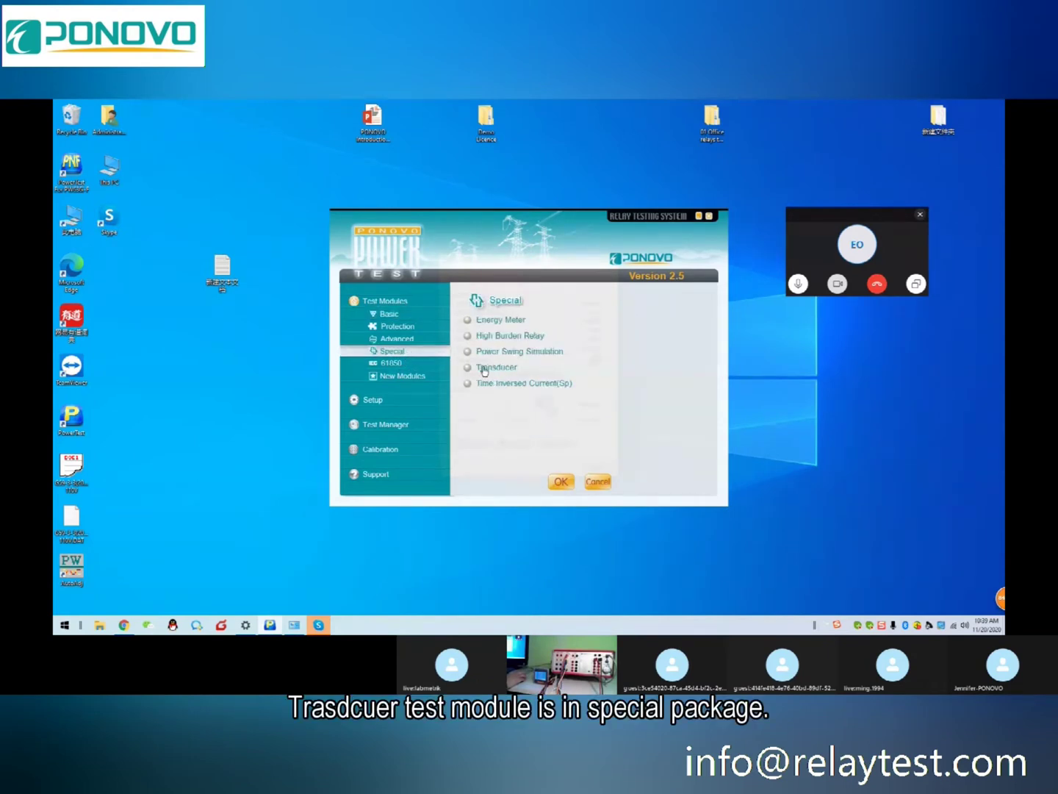
left_click(563, 482)
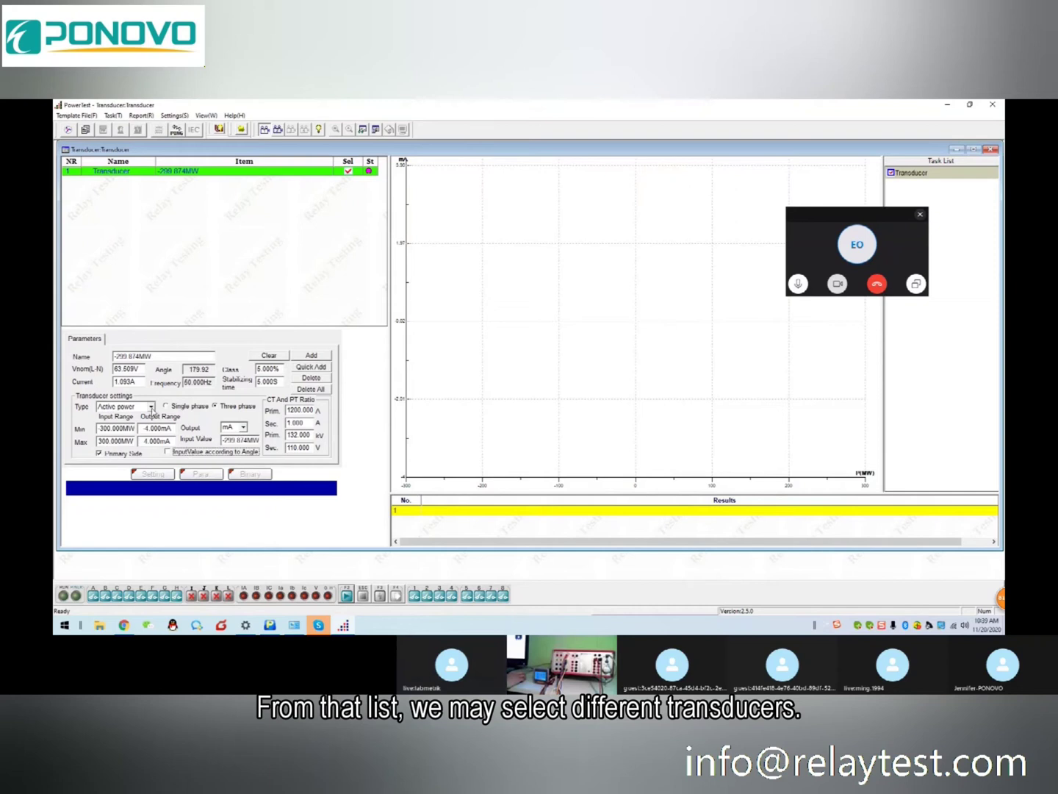
Step: Keep the transducer as three-phase Active power and switch its output signal to V
left_click(151, 406)
scroll(153, 430, "down", 2)
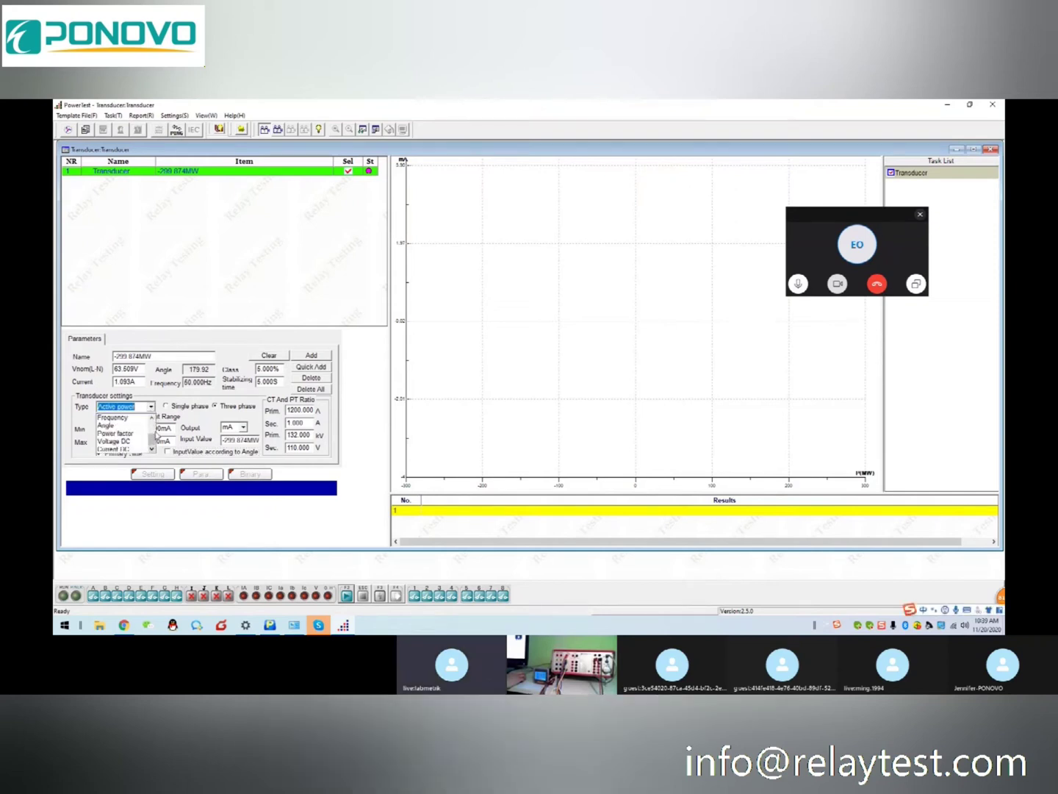
scroll(140, 430, "up", 4)
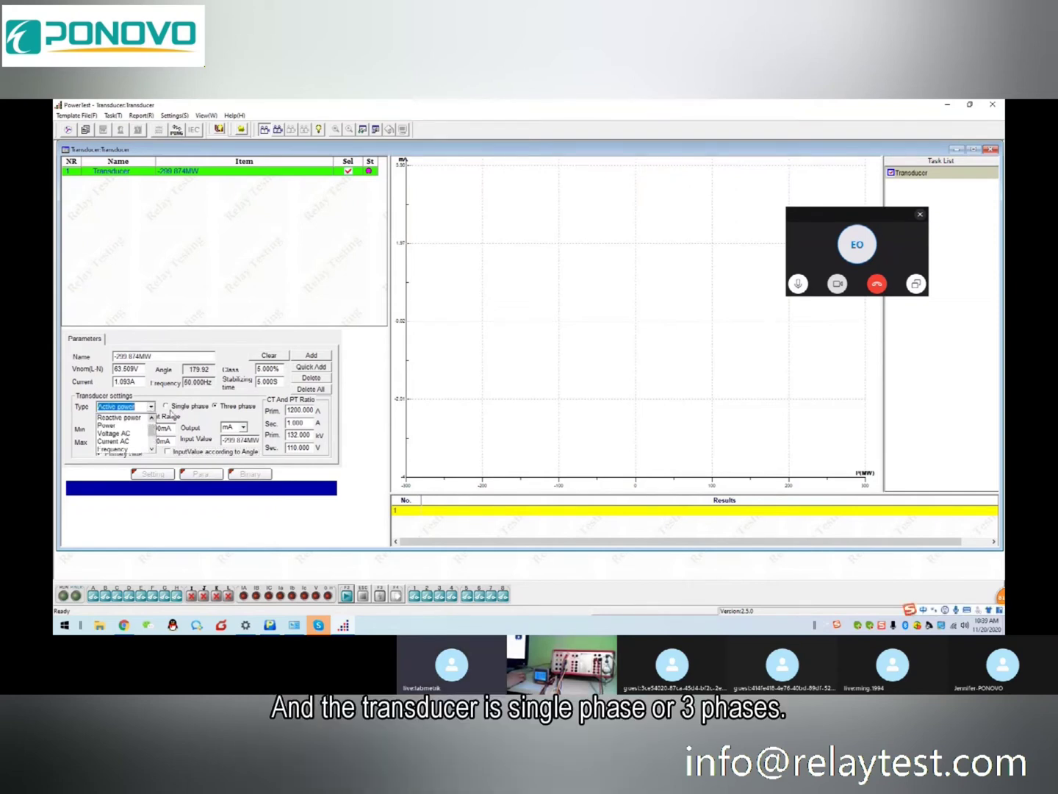
left_click(179, 411)
left_click(235, 406)
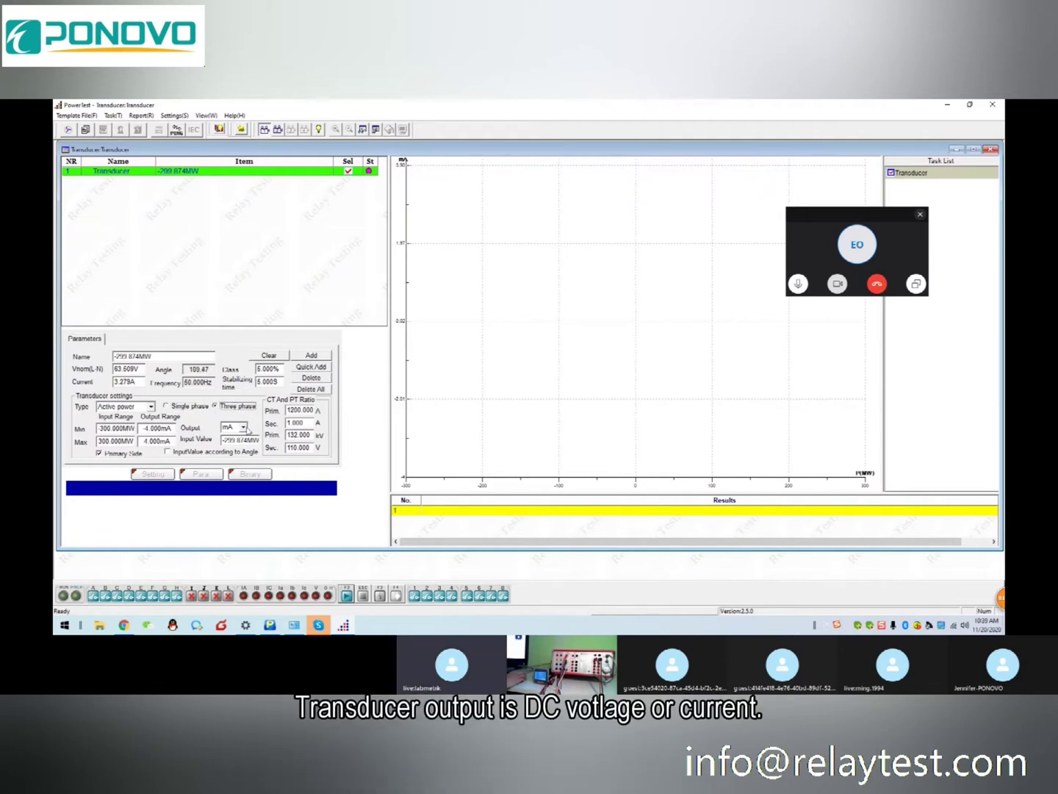
left_click(243, 427)
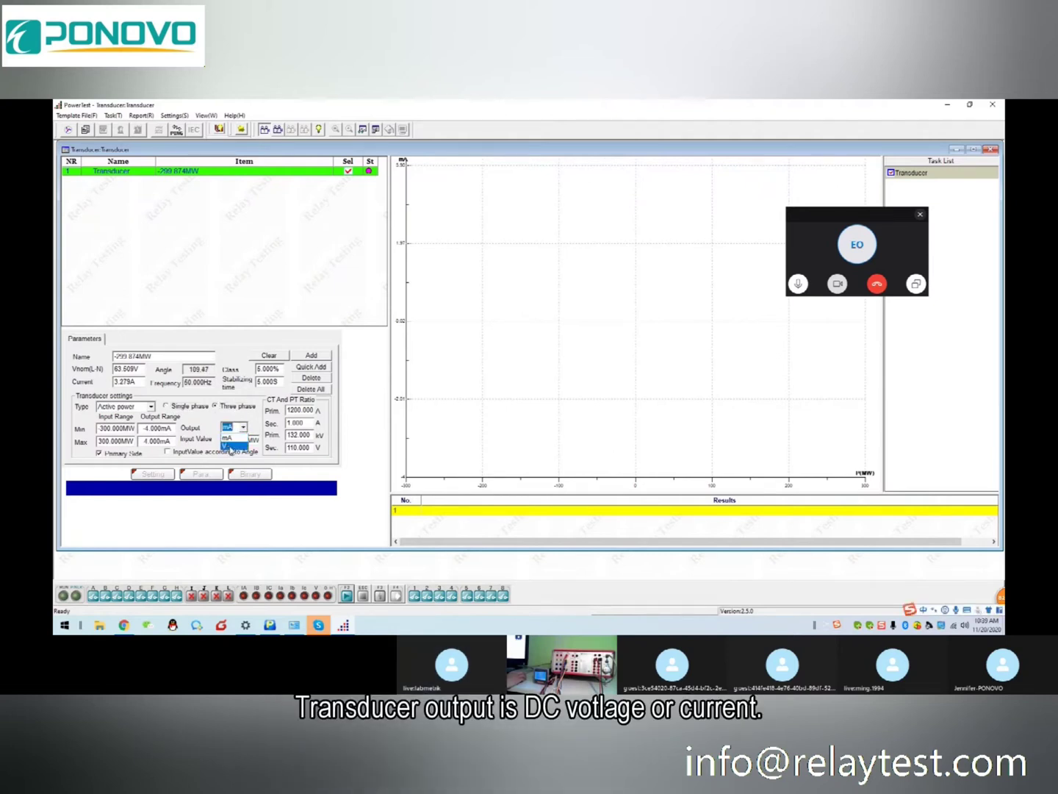
left_click(227, 445)
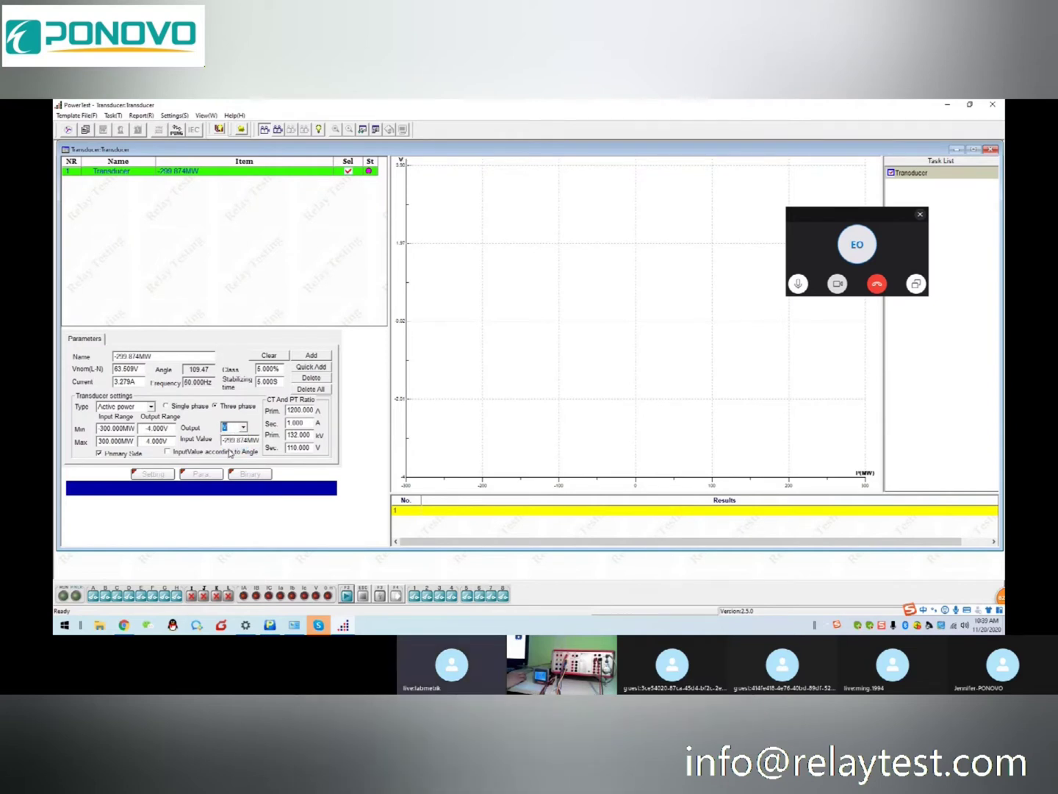
double_click(156, 429)
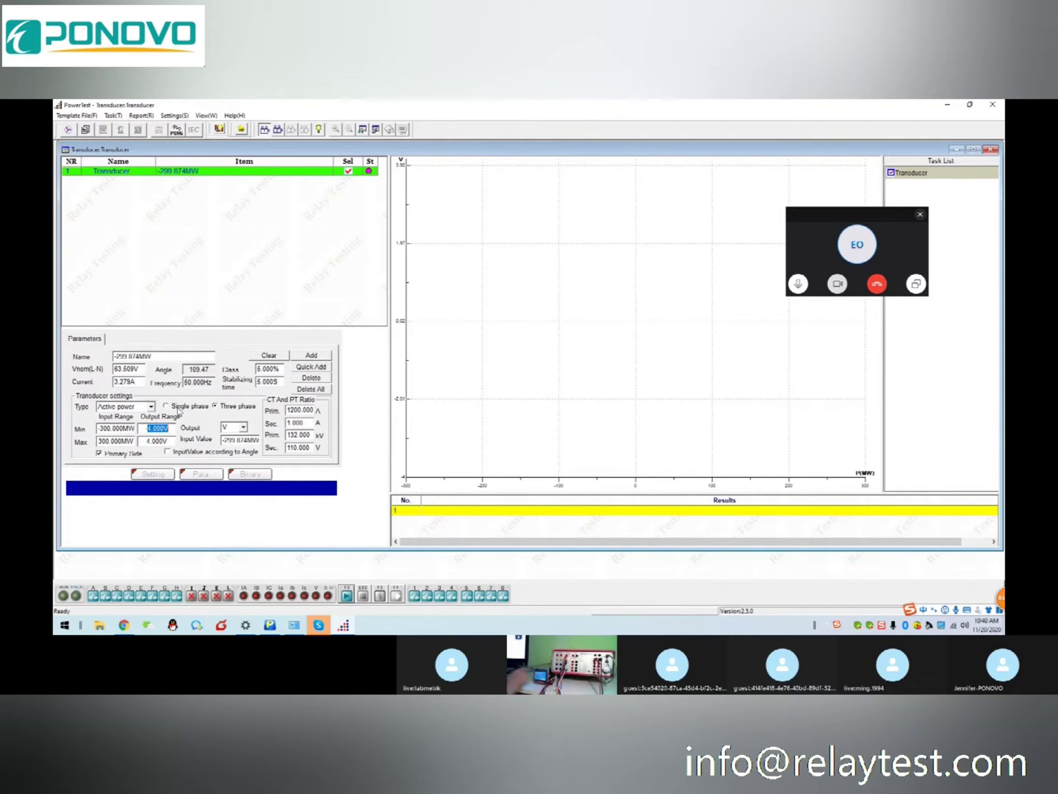
Step: Switch the transducer output back to mA, keeping it three phase
left_click(174, 408)
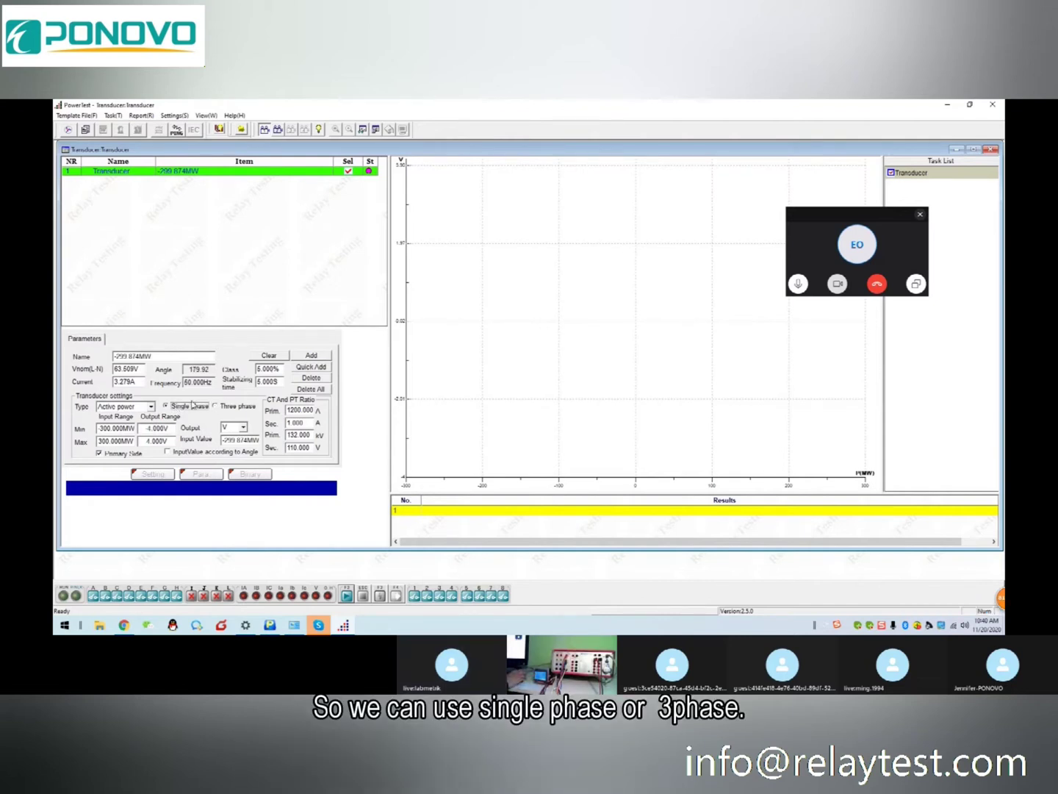
left_click(220, 407)
left_click(243, 427)
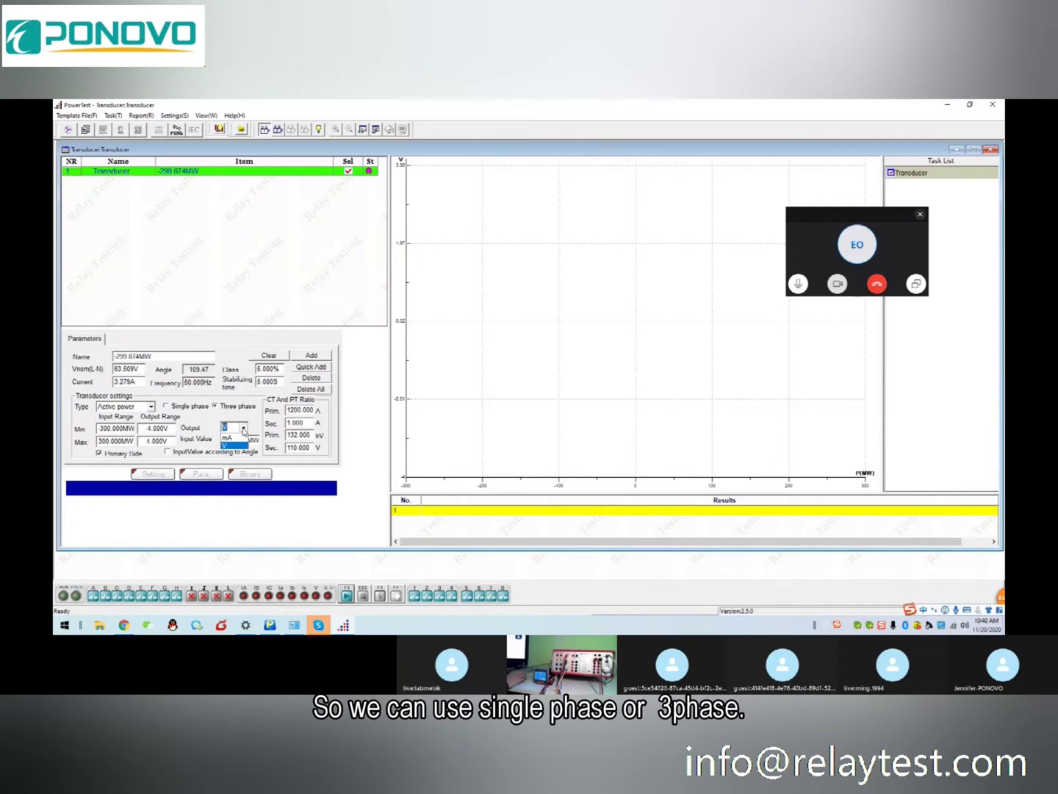
left_click(242, 435)
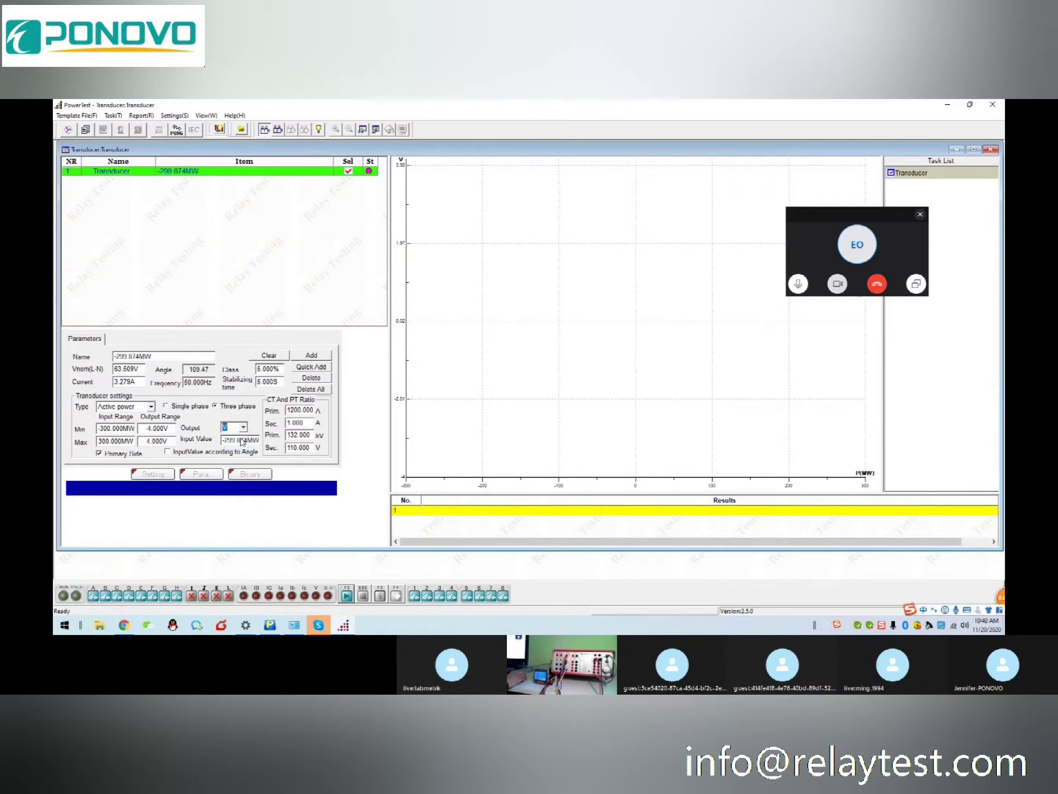
Step: Set the input range to 0 MW minimum and 4 MW maximum
left_click(110, 427)
type("0")
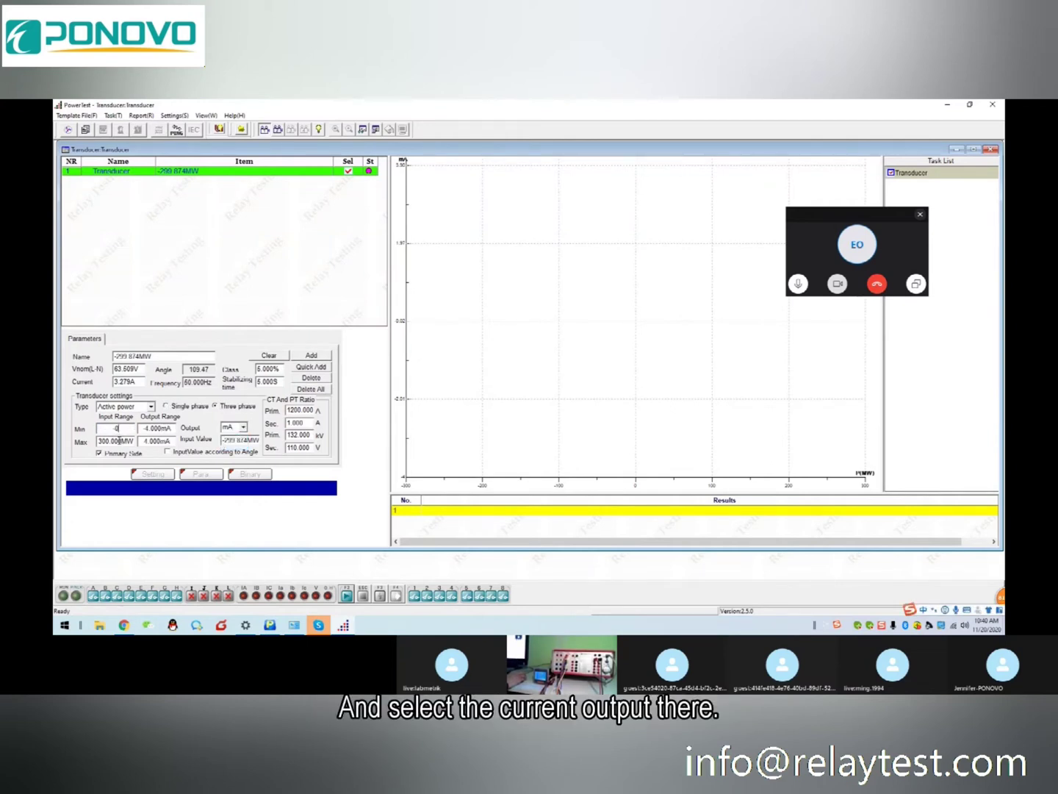
left_click(125, 441)
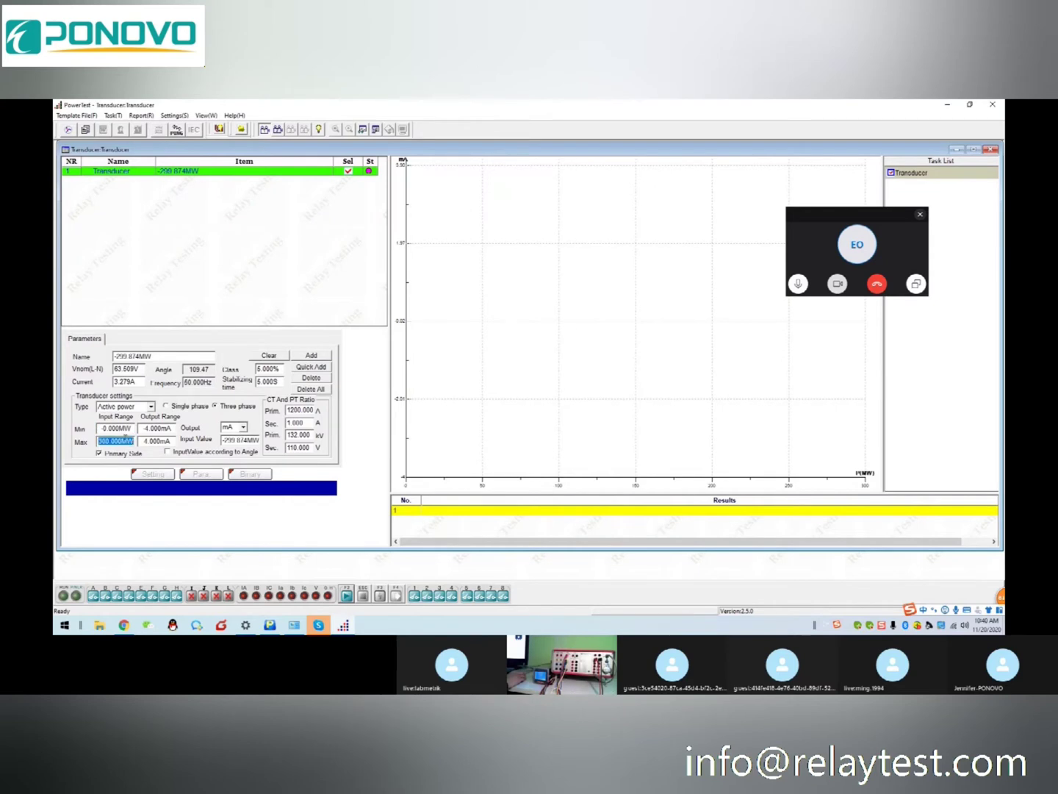
type("4")
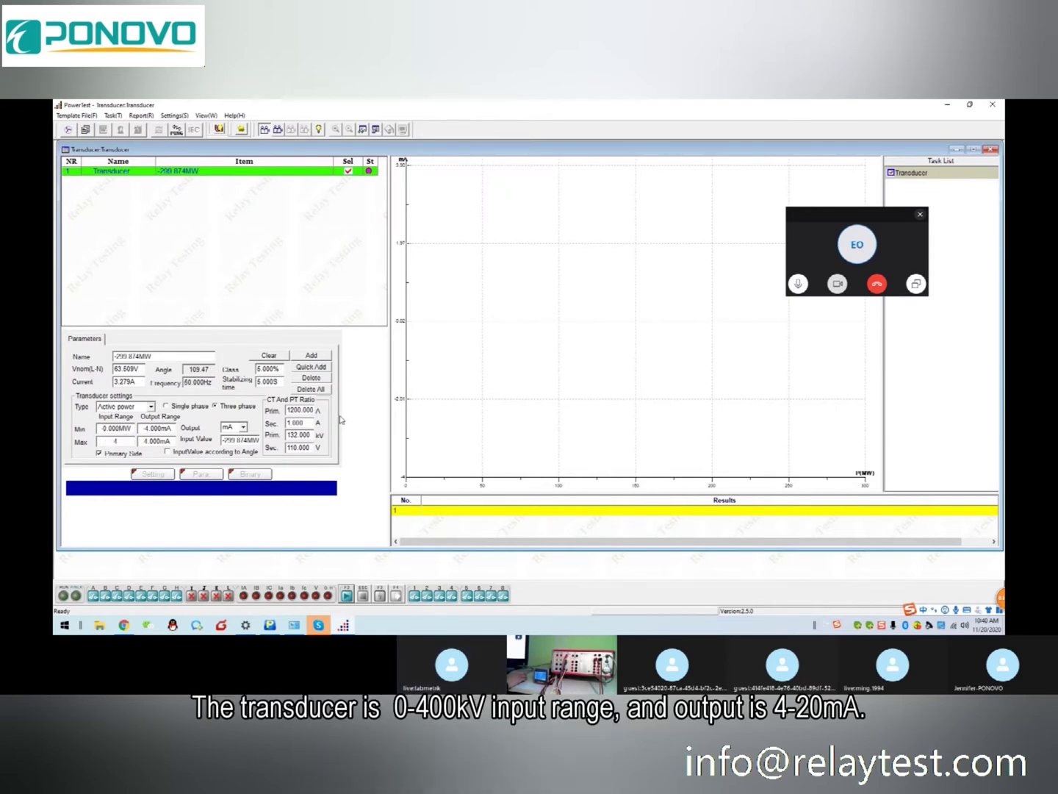
left_click(300, 410)
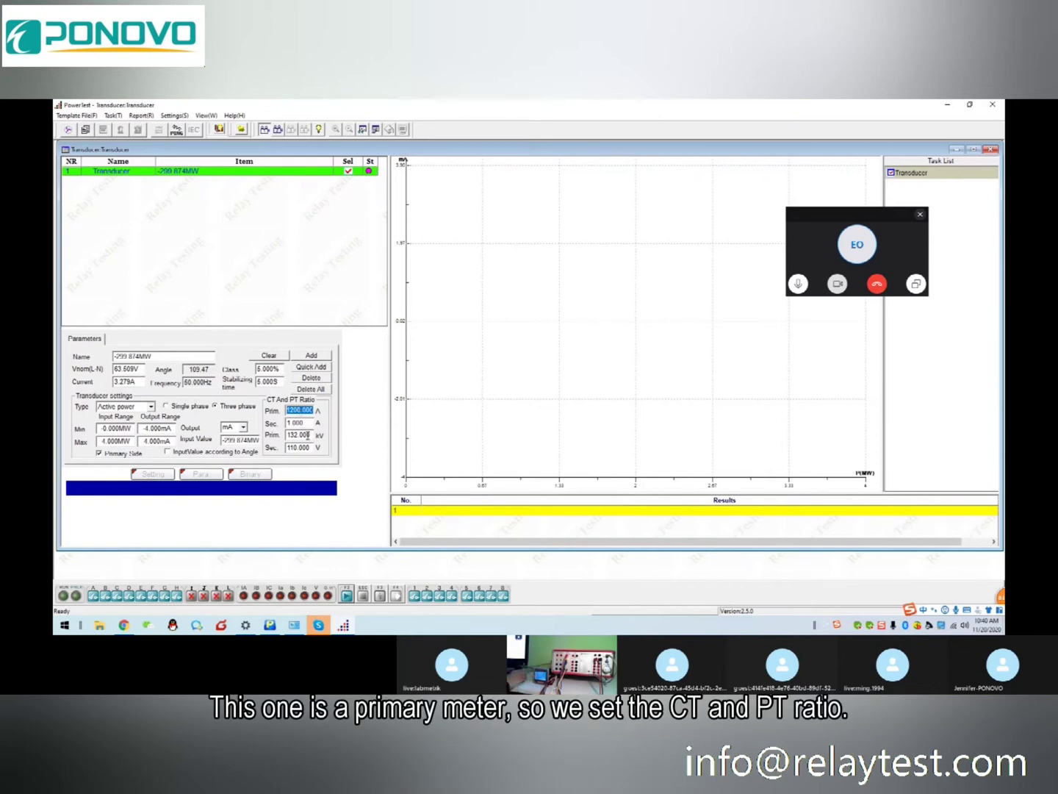
Step: Enter CT primary 1000 A, secondary 1 A, and PT primary 100 kV, secondary 100 V
type("1")
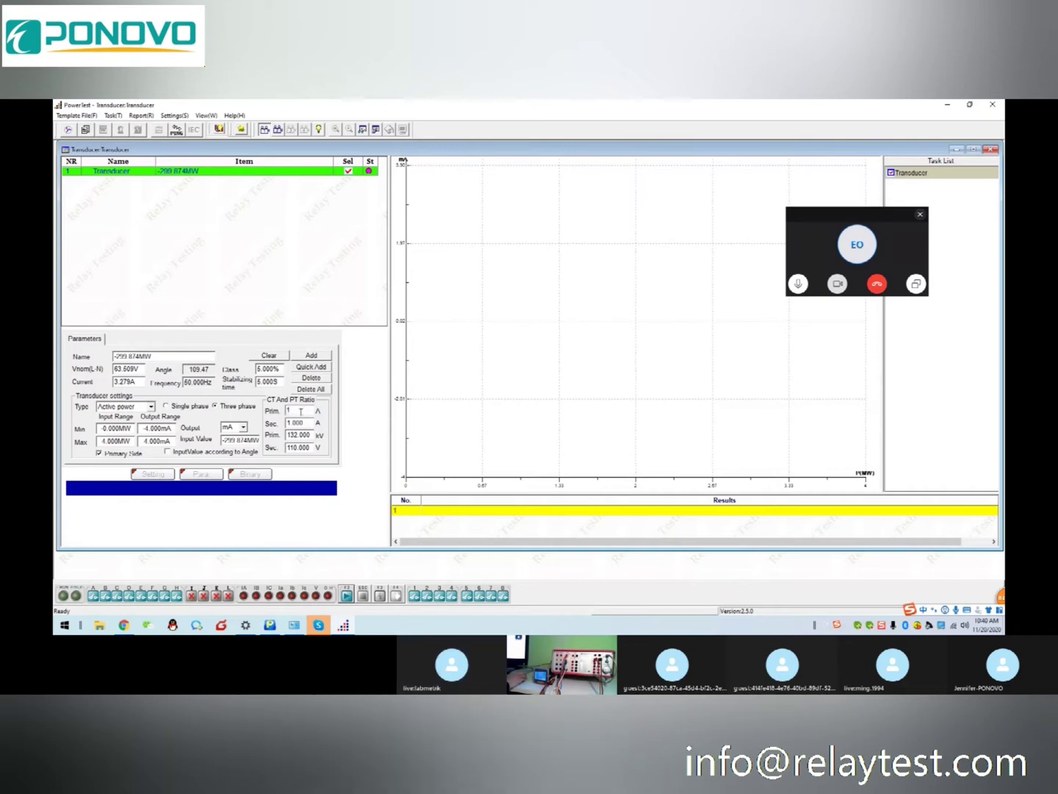
type("000")
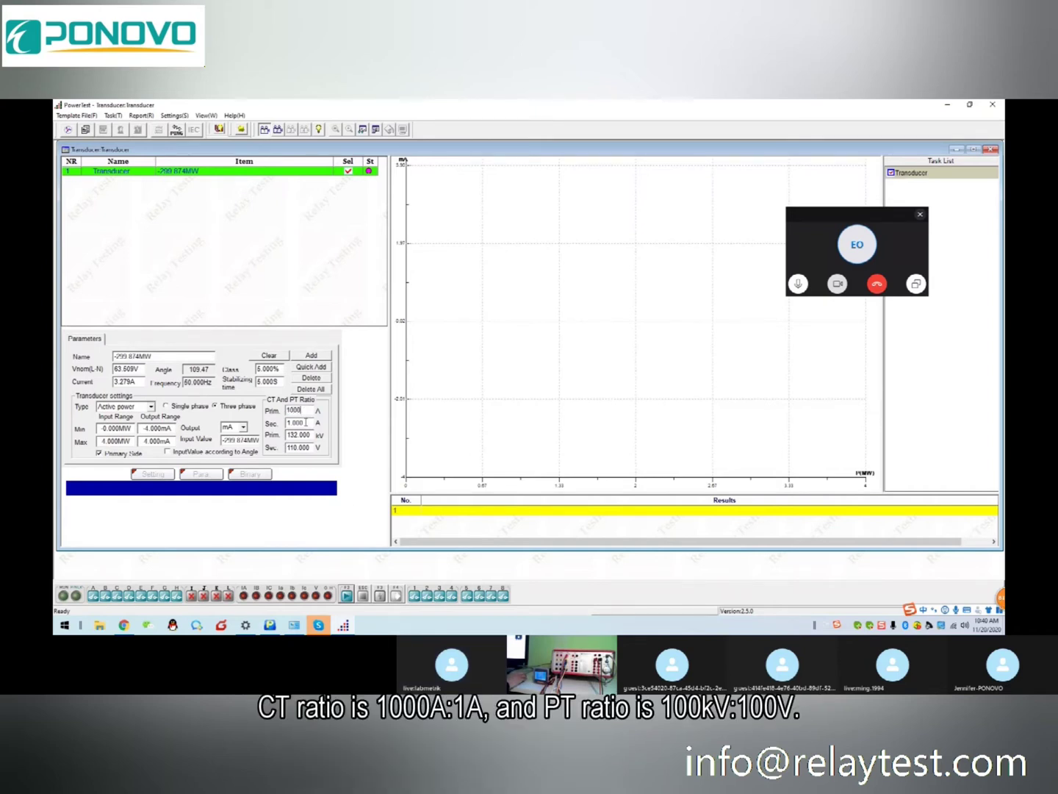
key("Tab")
key("Tab")
type("11")
key("Tab")
type("100")
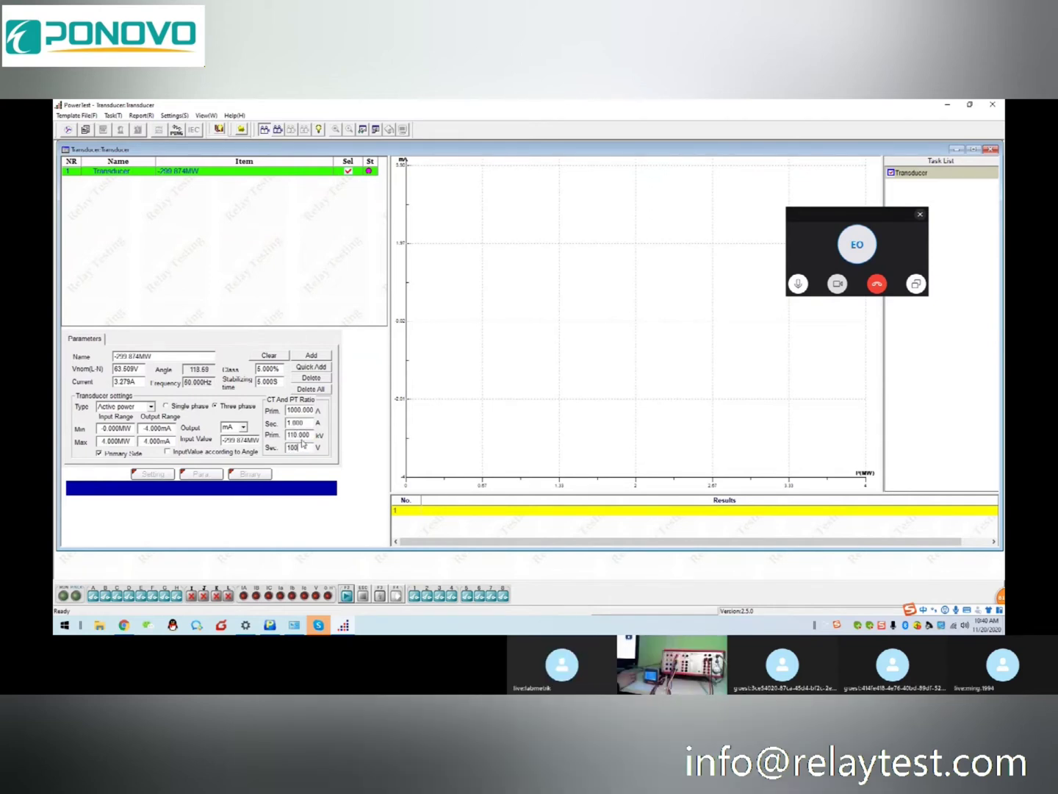
key("shift+Tab")
type("100.000")
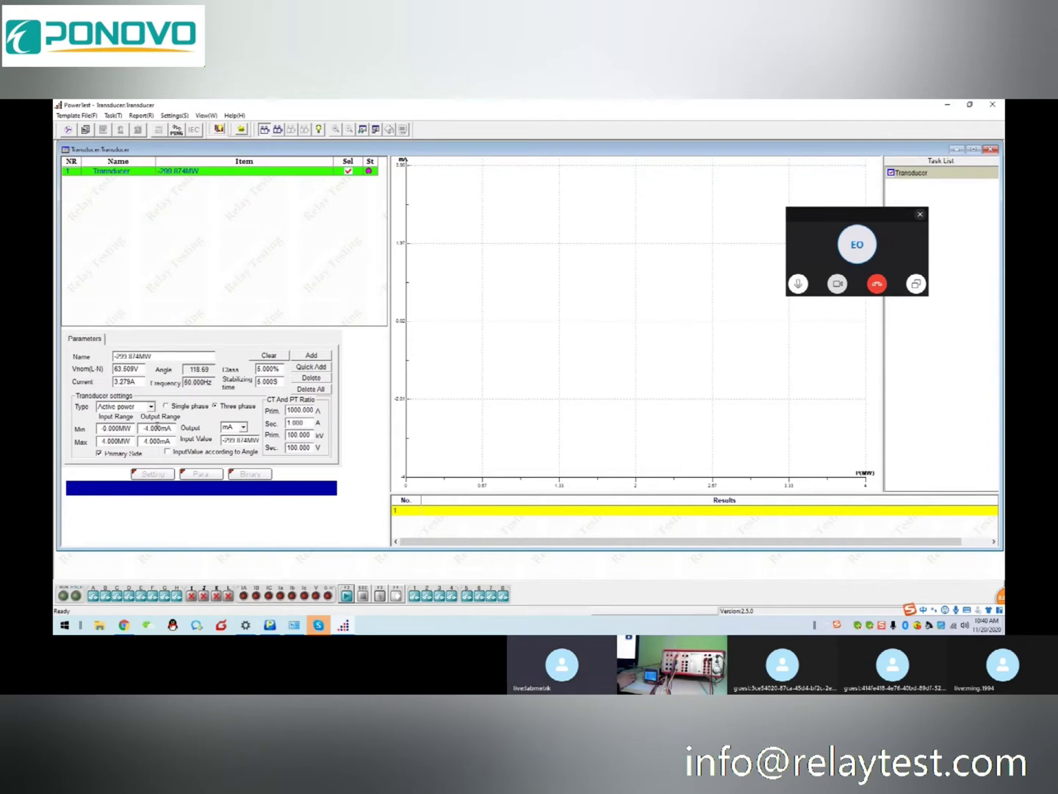
Step: Change the transducer type to Voltage AC with minimum input 0 kV and minimum output 4 mA
left_click(150, 407)
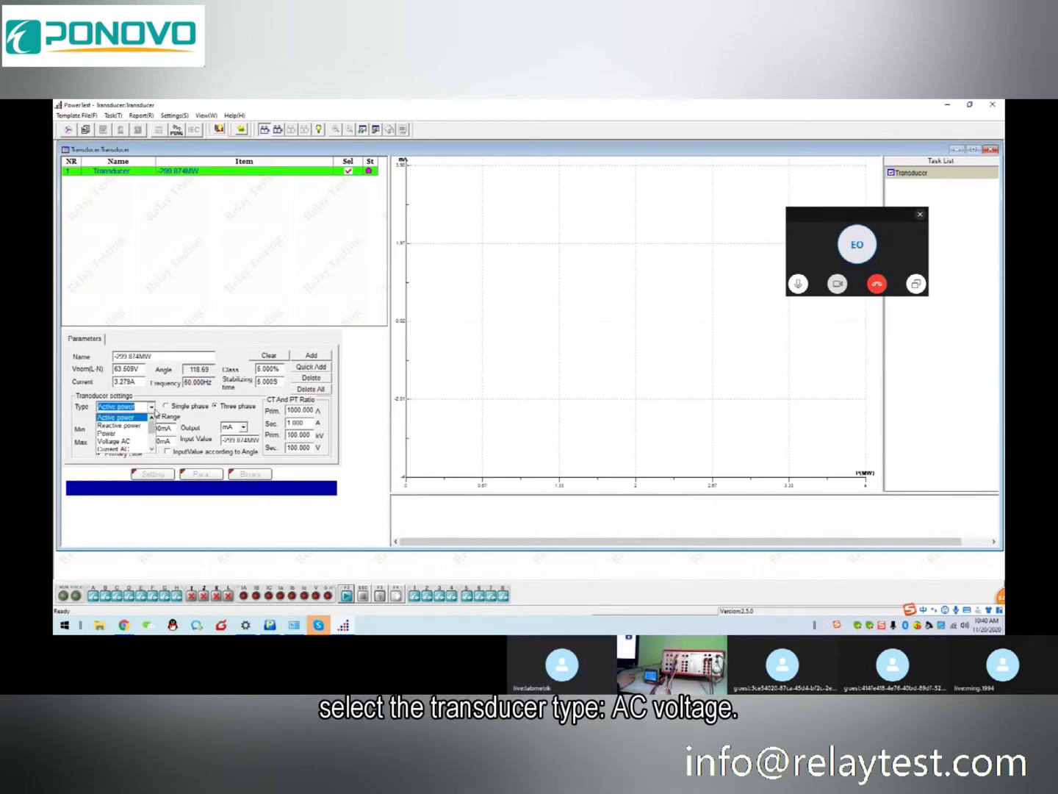
left_click(112, 442)
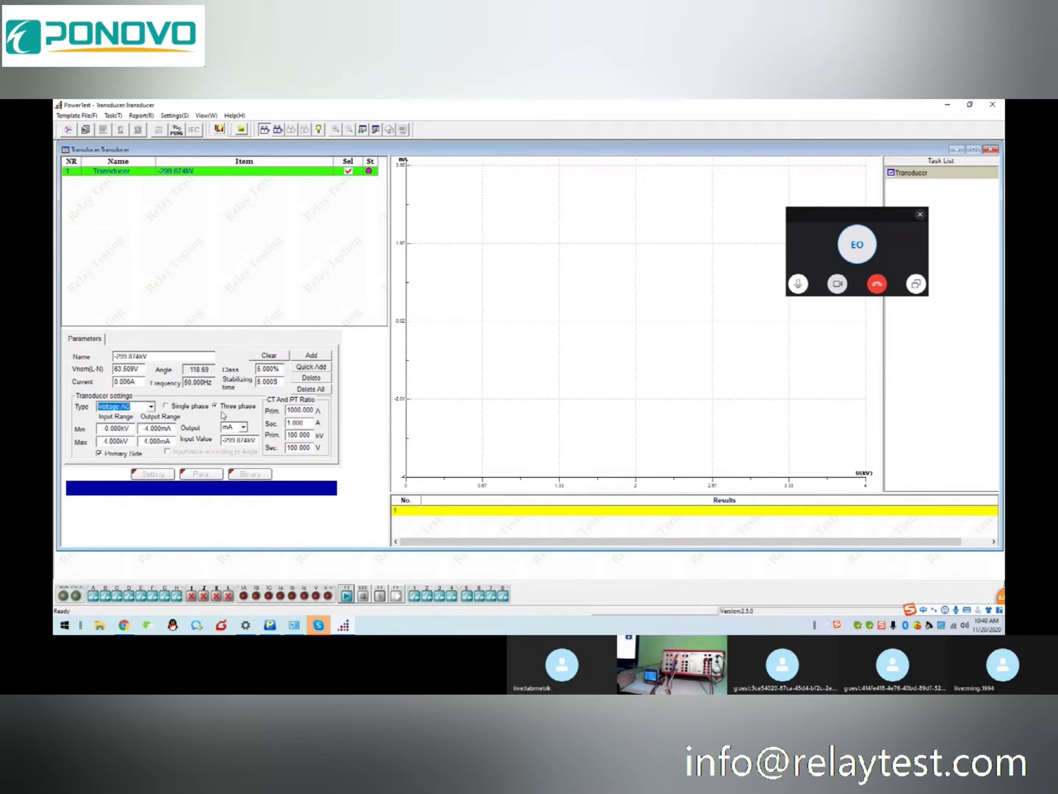
left_click(118, 428)
double_click(117, 429)
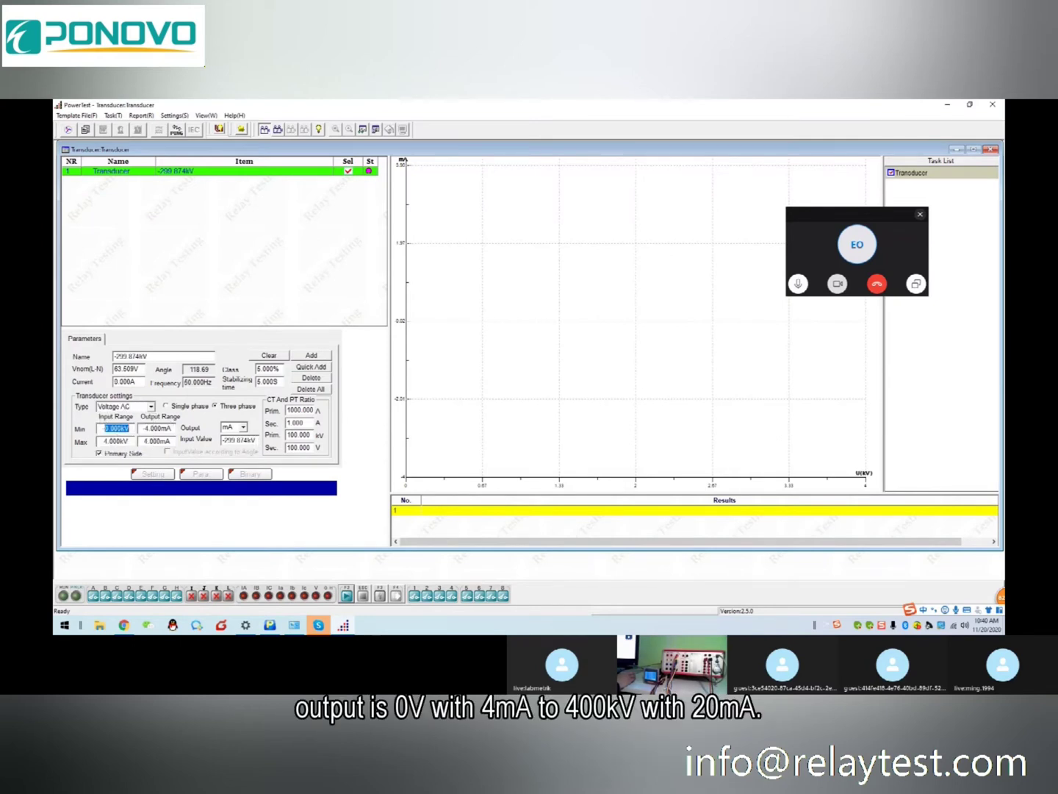
type("-0")
key("Tab")
type("4")
key("Tab")
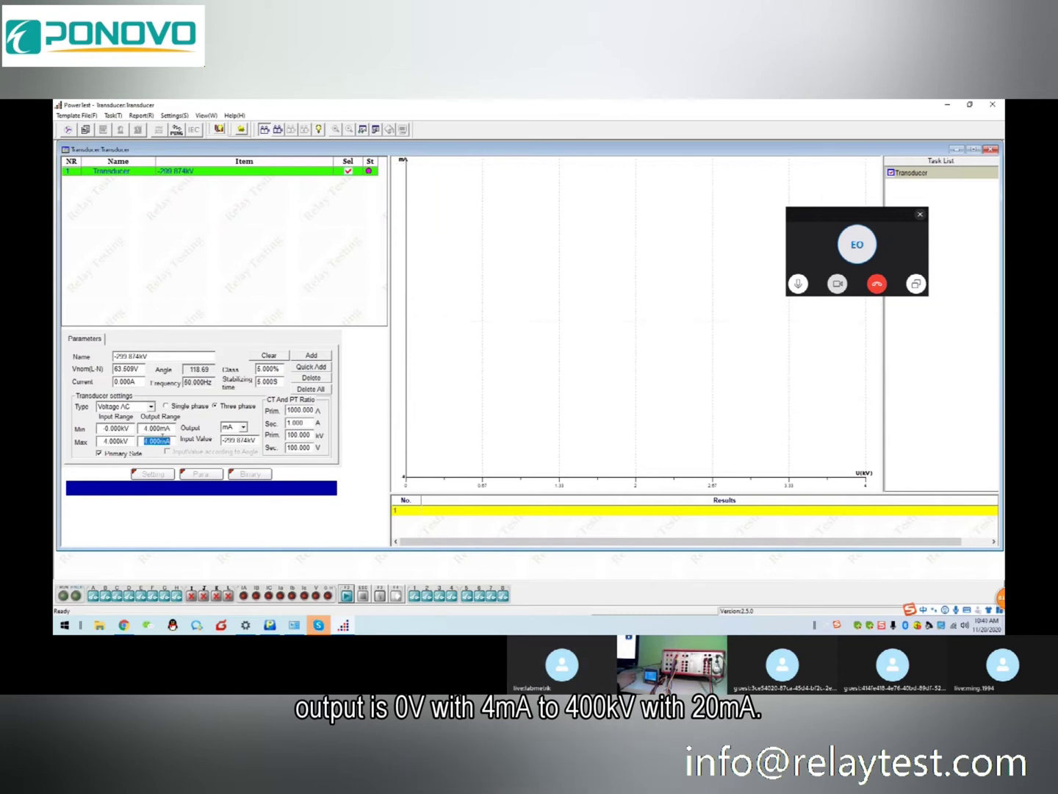
Step: Set the maximum input to 300 kV and the maximum output to 16 mA
double_click(120, 443)
type("400")
key("Tab")
type("200")
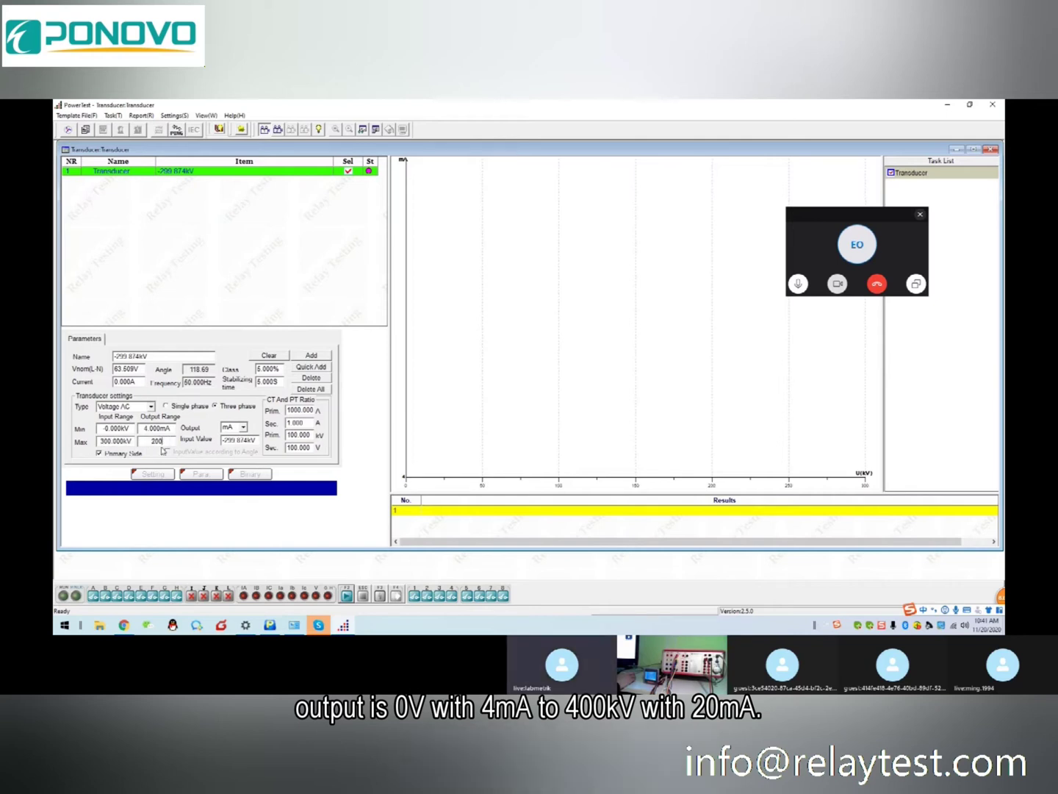
double_click(133, 441)
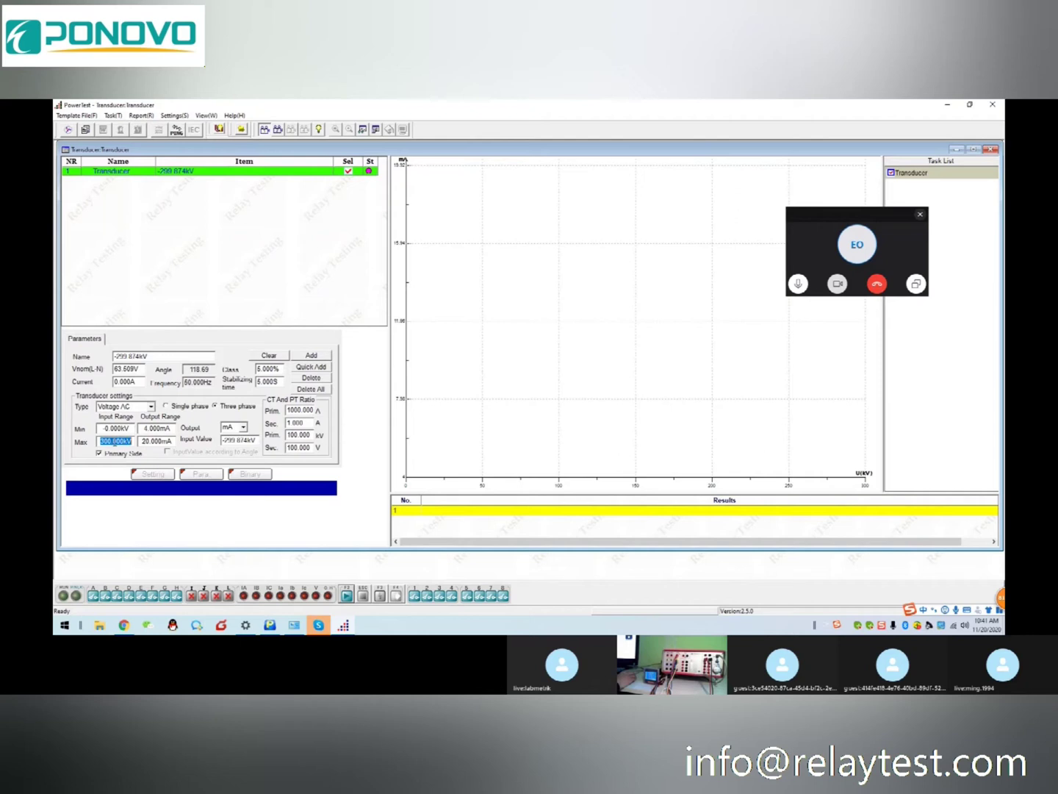
key("Tab")
type("1")
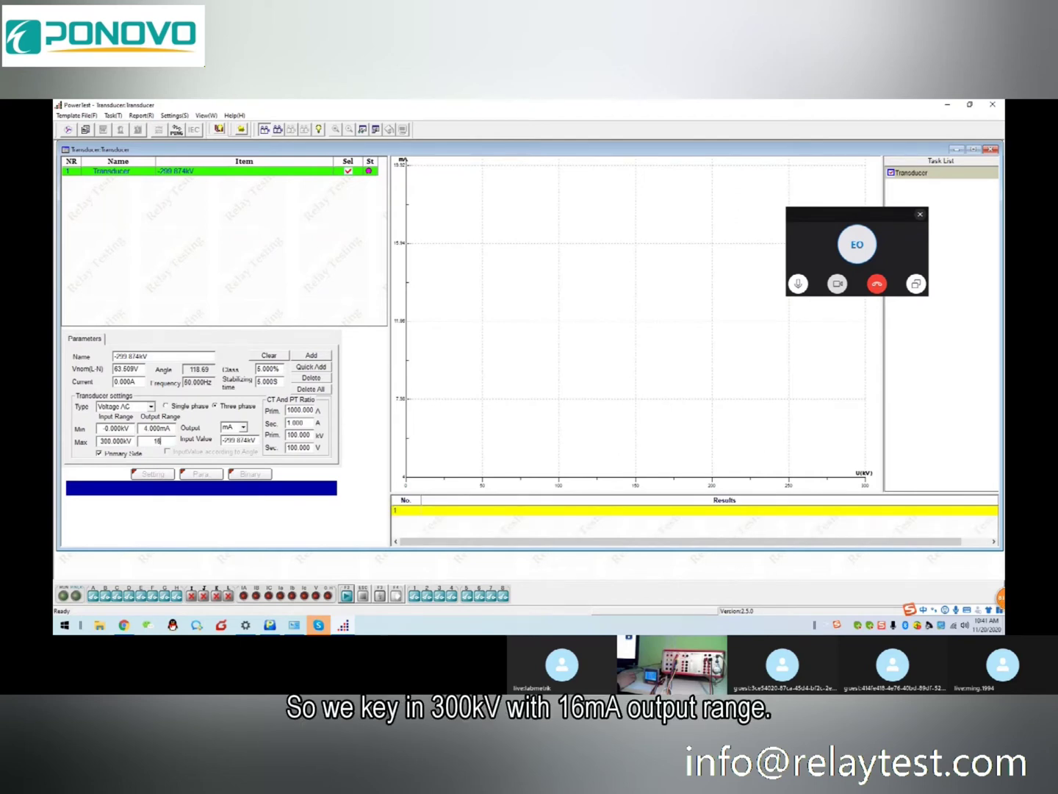
key("Return")
Step: Recheck the 300 kV maximum input and 16 mA maximum output values
double_click(124, 441)
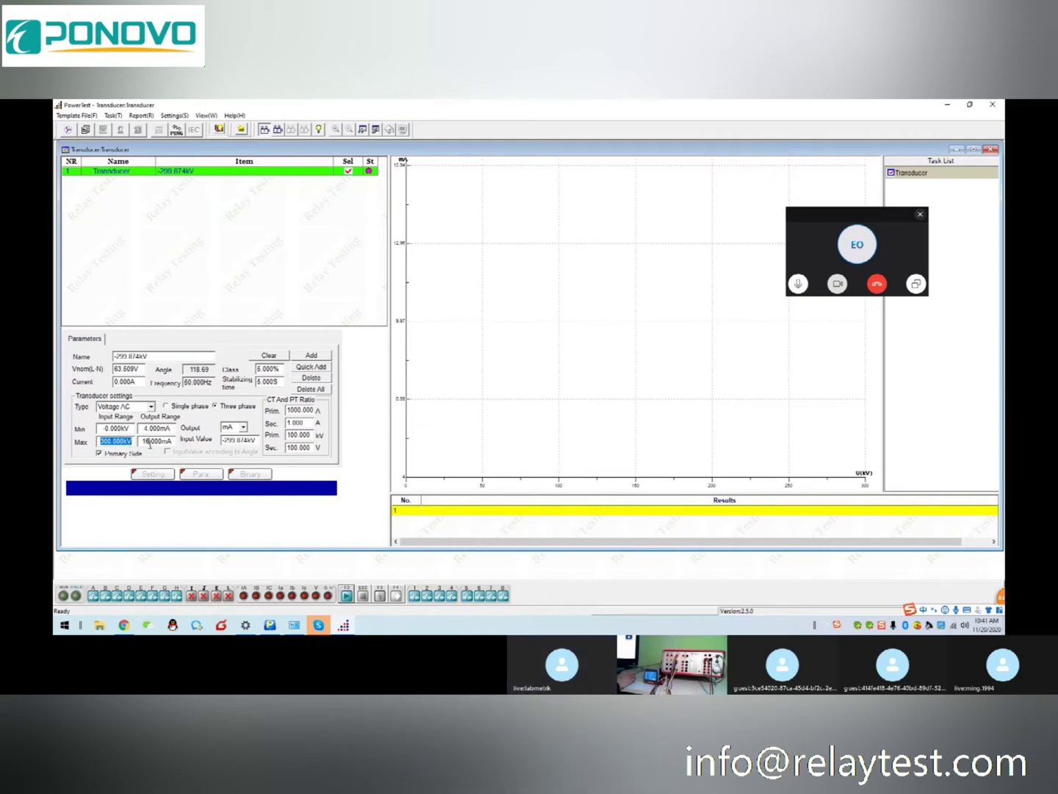
left_click(153, 429)
double_click(111, 444)
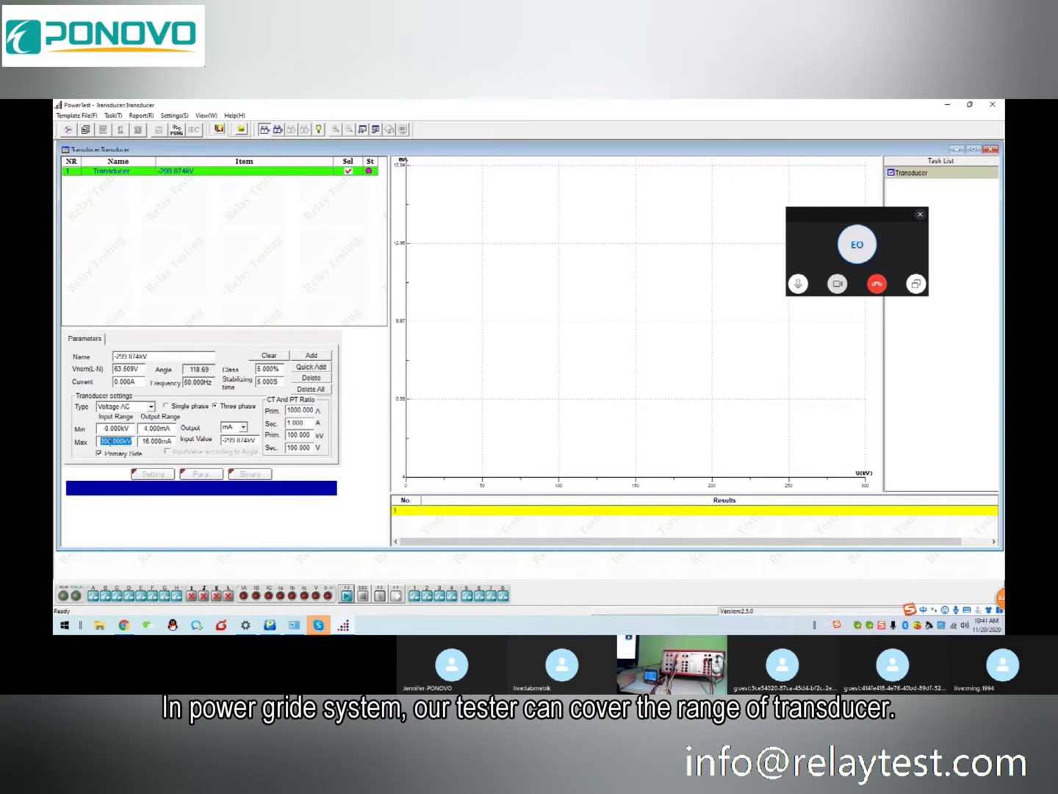
key("Tab")
double_click(267, 368)
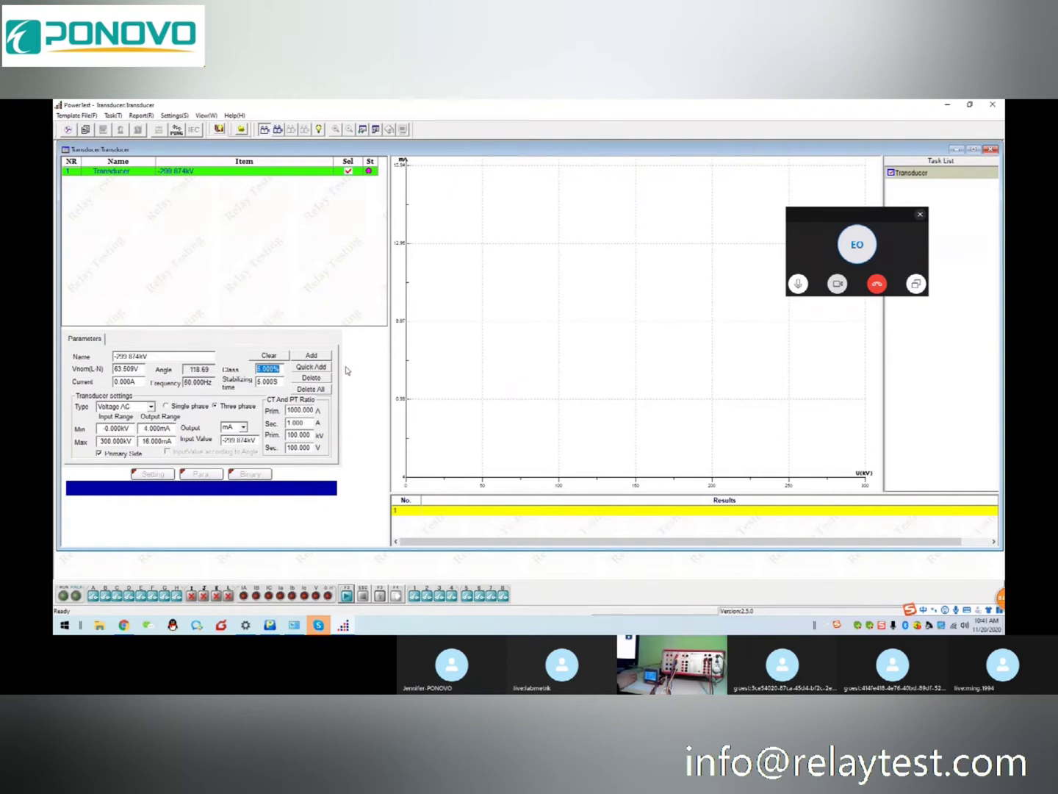
Step: Change the accuracy class to 1.000%, leaving stabilizing time at 5 s
type("1")
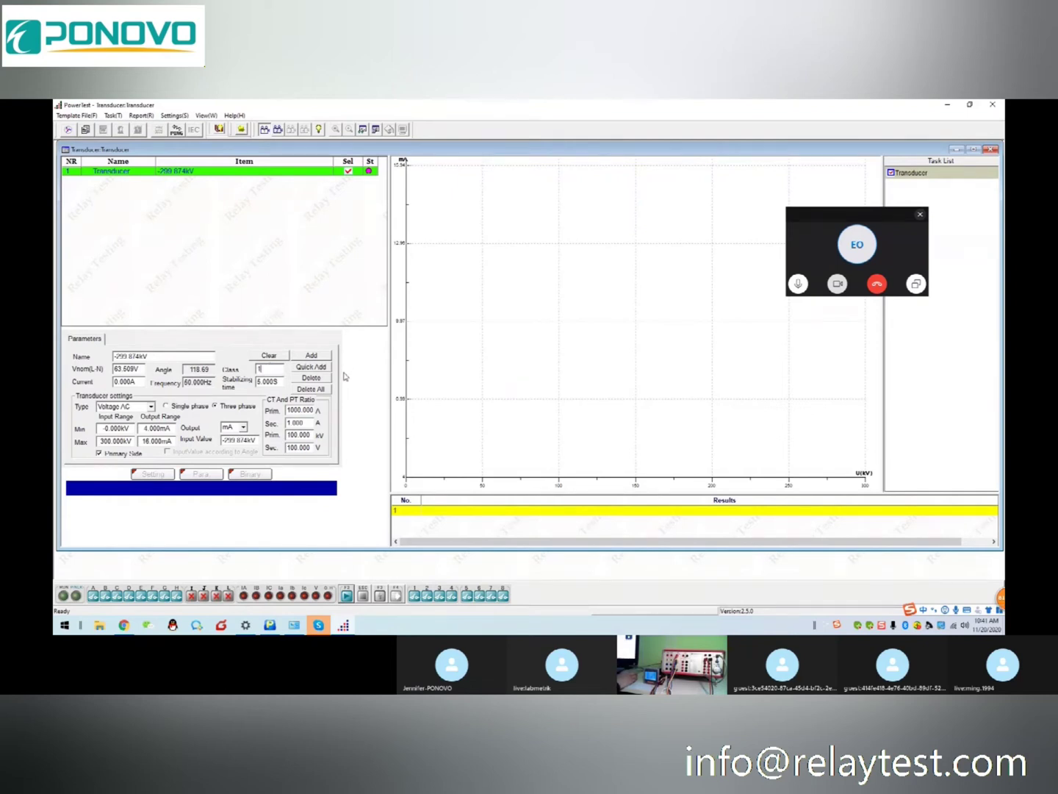
double_click(269, 380)
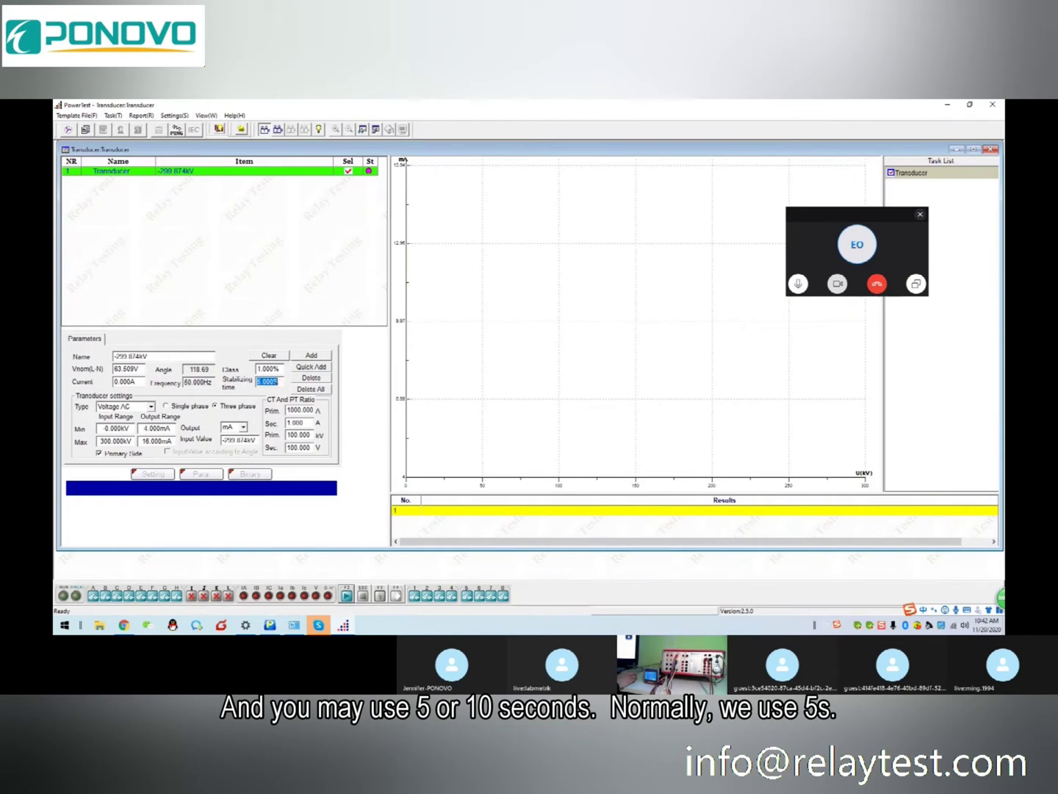
Step: Quick Add test points from 0 kV to 300 kV with a 50 kV step
left_click(321, 369)
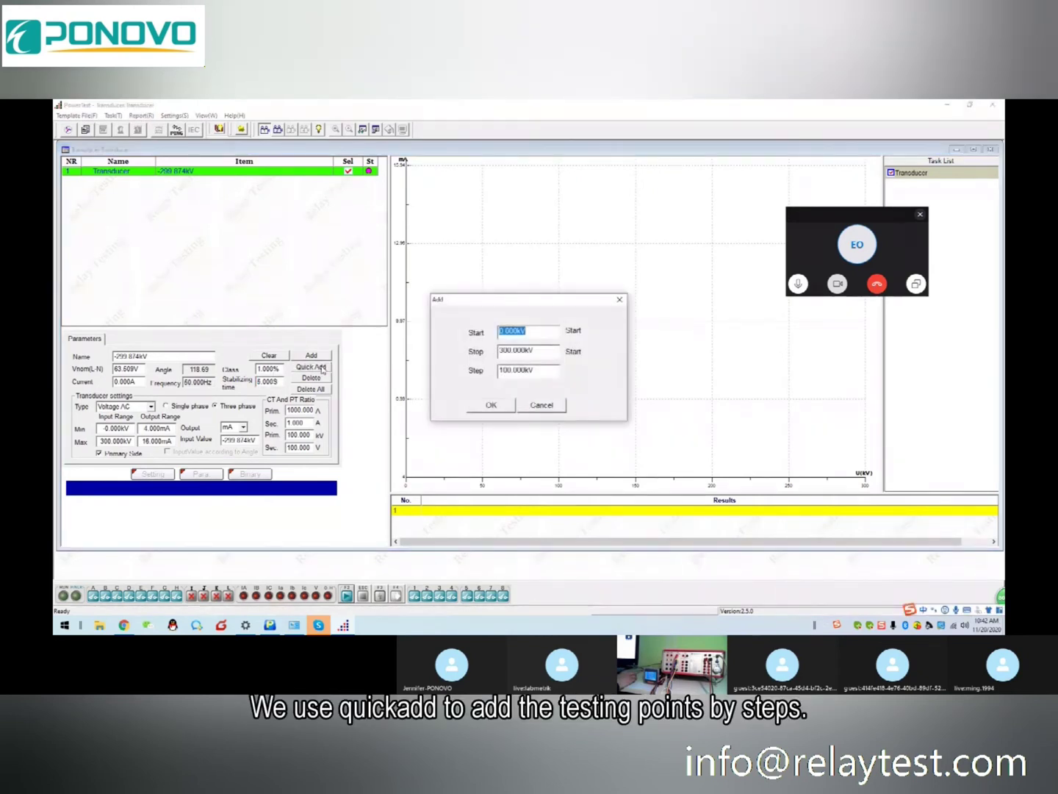
left_click(543, 348)
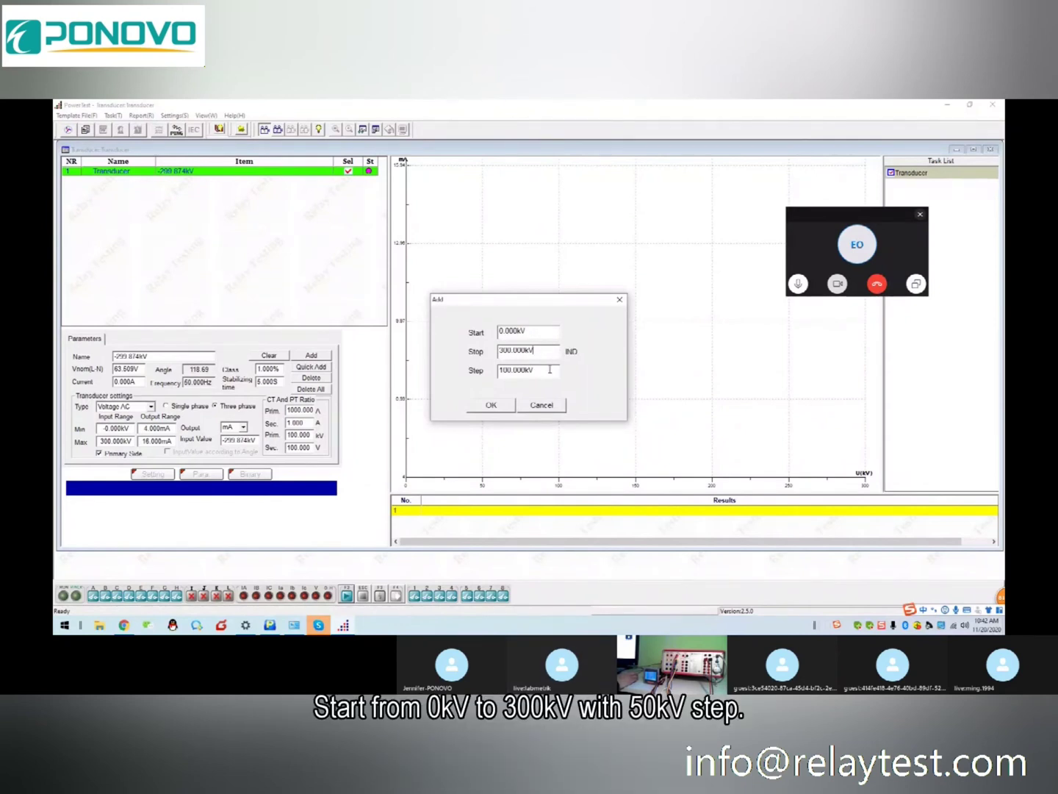
left_click_drag(551, 371, 467, 376)
type("50")
left_click(542, 350)
left_click(496, 406)
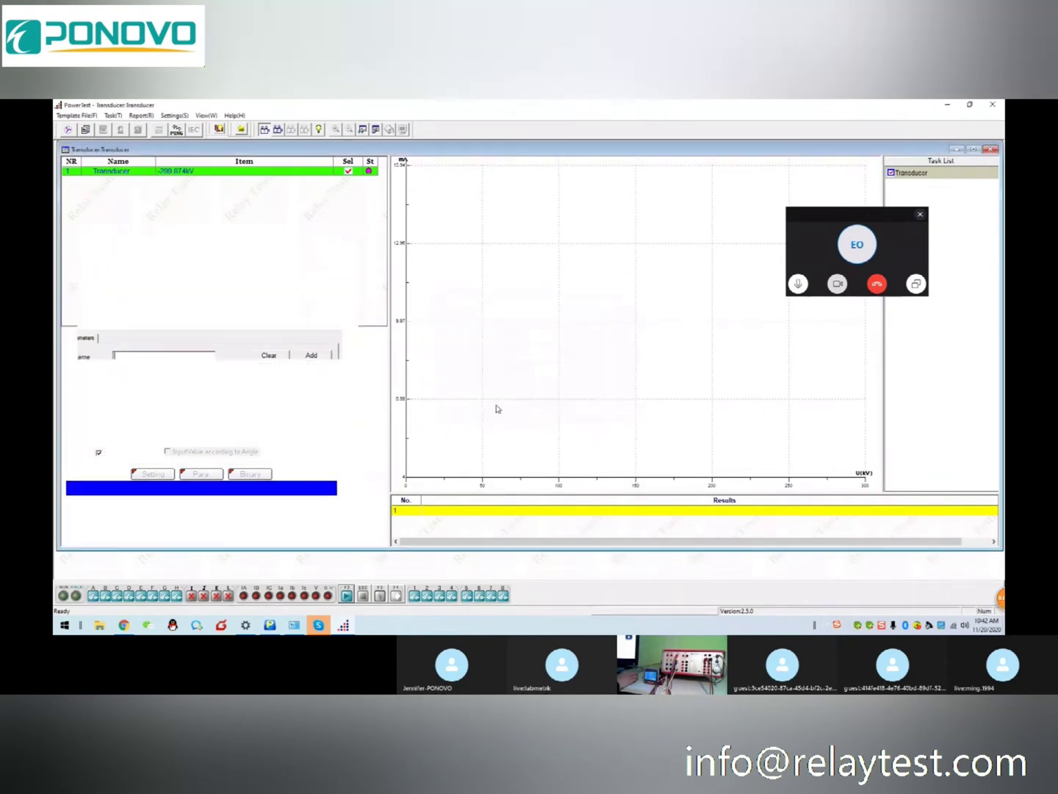
Step: Review the new test points from 50 kV through 300 kV
left_click(218, 179)
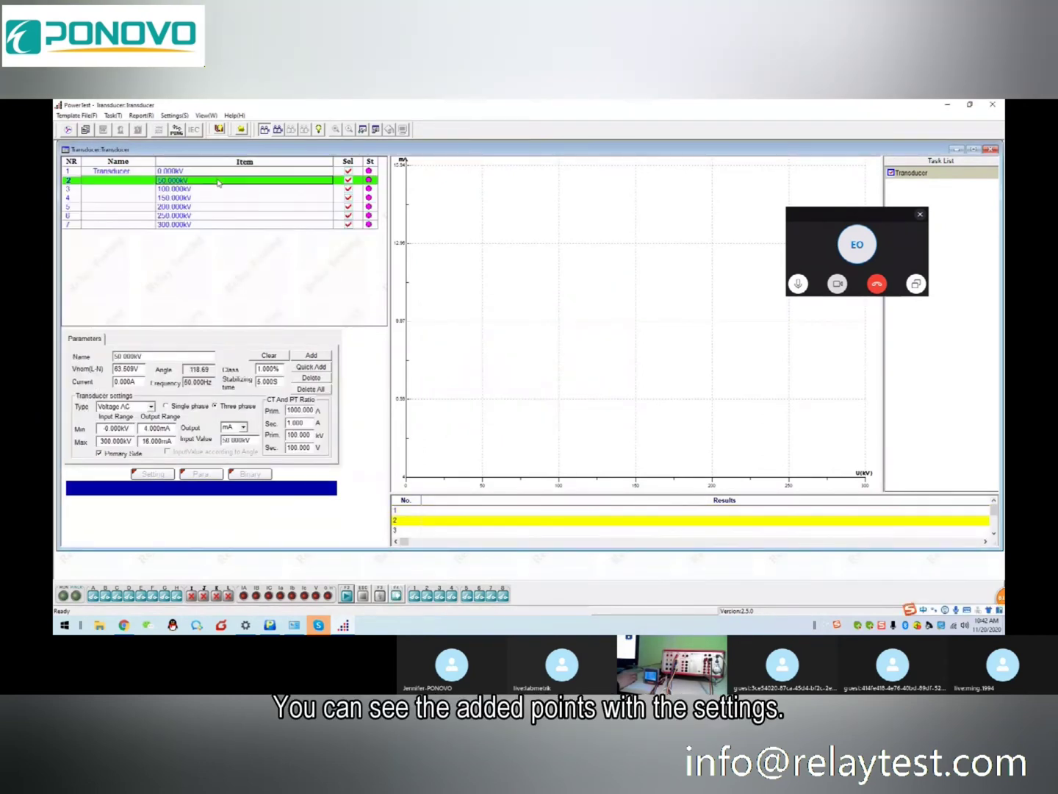
left_click(218, 188)
left_click(217, 198)
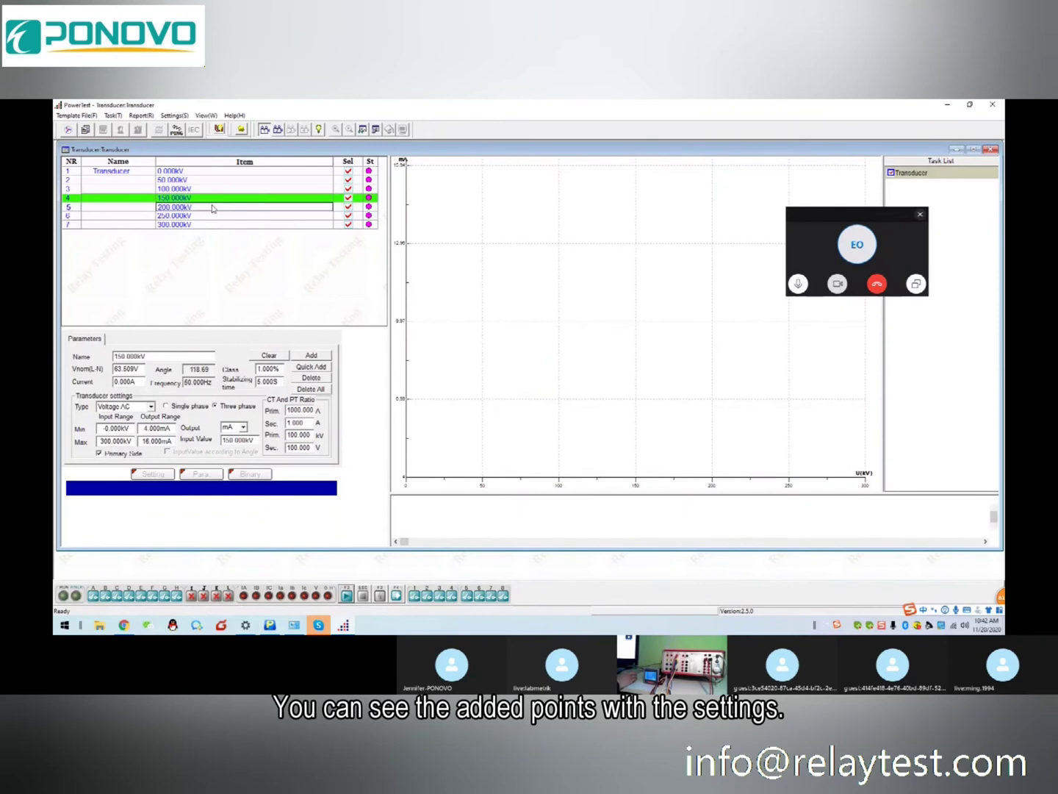
left_click(211, 208)
left_click(211, 219)
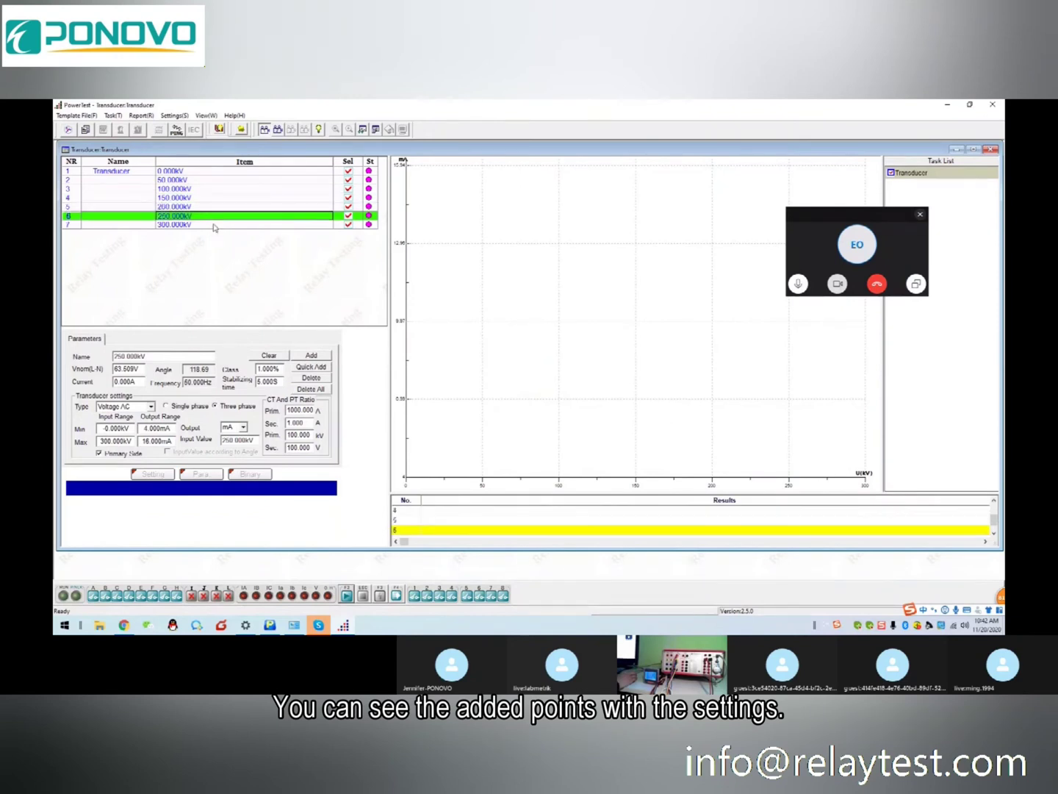
left_click(214, 225)
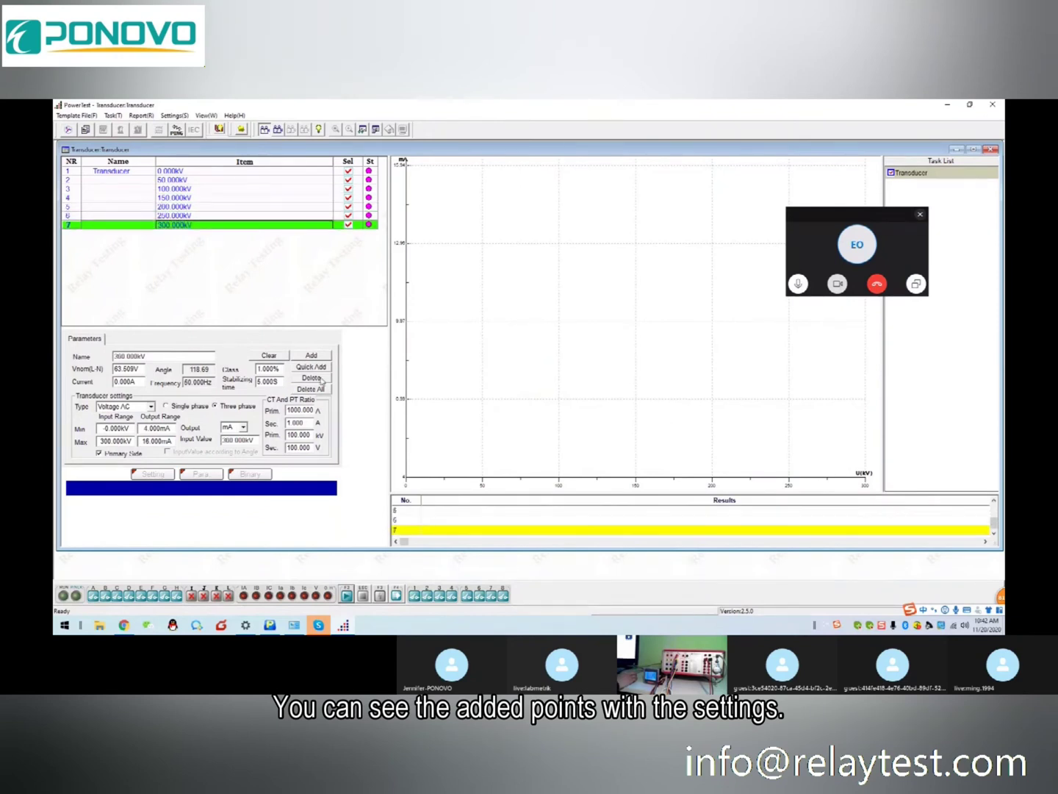
Step: Run the test on all seven points until 300 kV reads 16.13710 mA
left_click(347, 596)
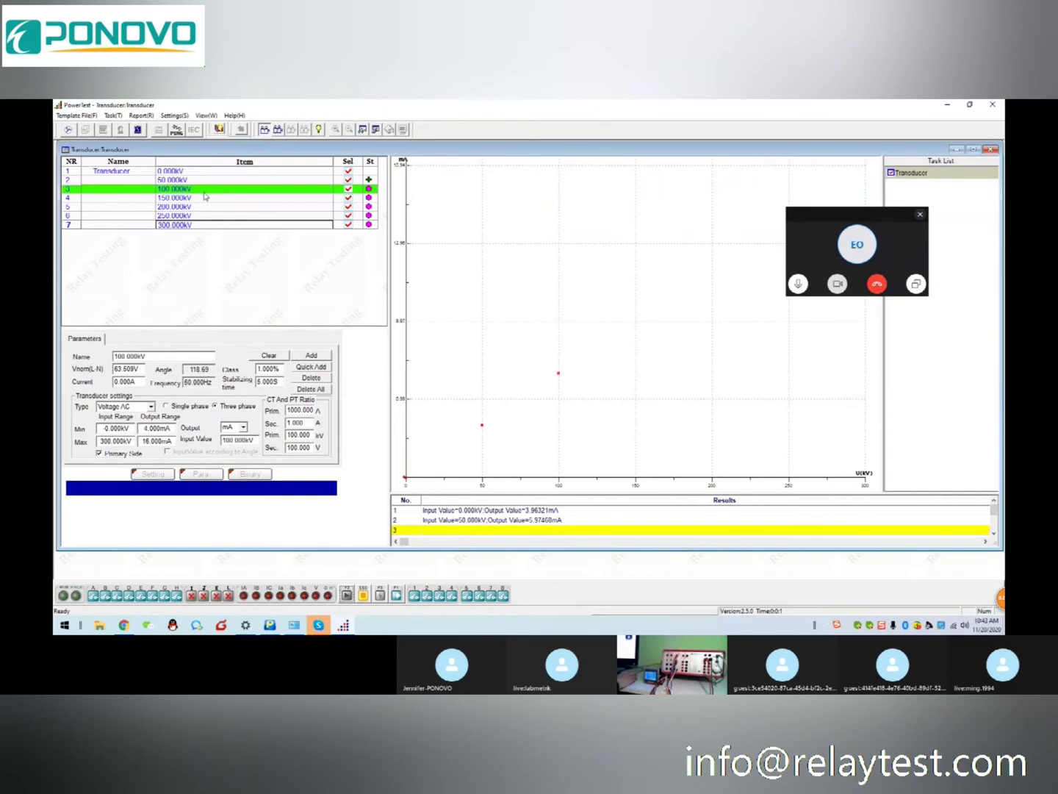
left_click(801, 222)
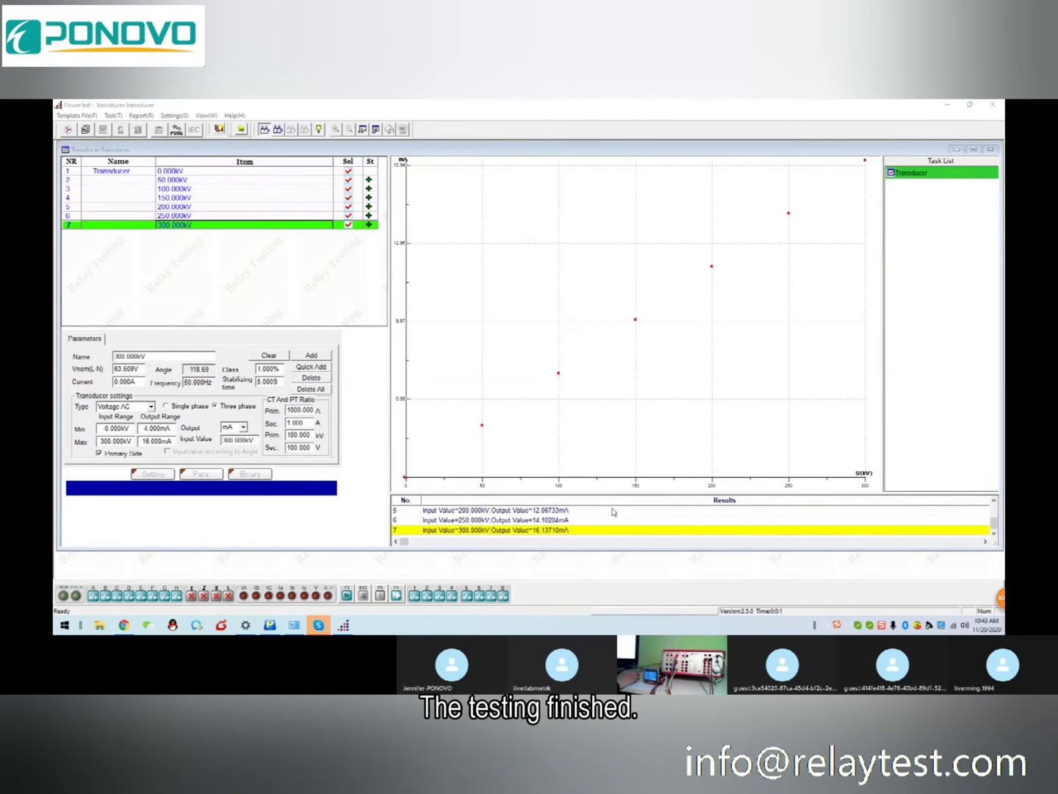
Step: Review the test report showing each point Passed and the output curve
left_click(86, 130)
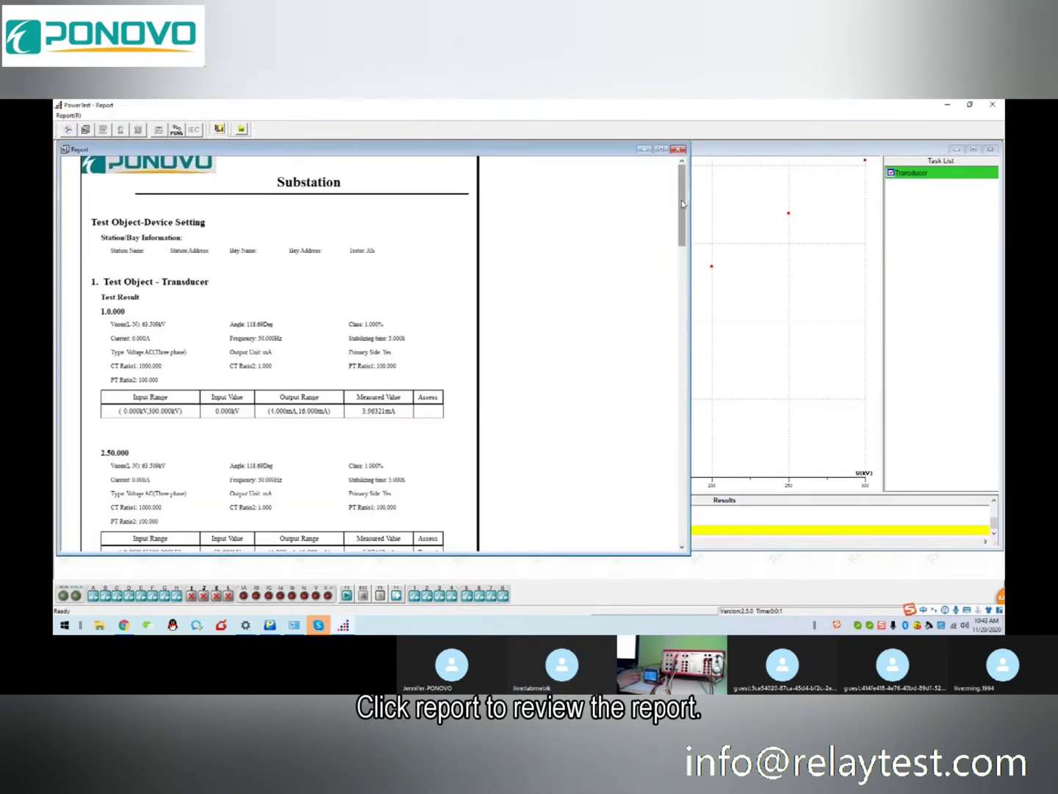
scroll(682, 201, "down", 2)
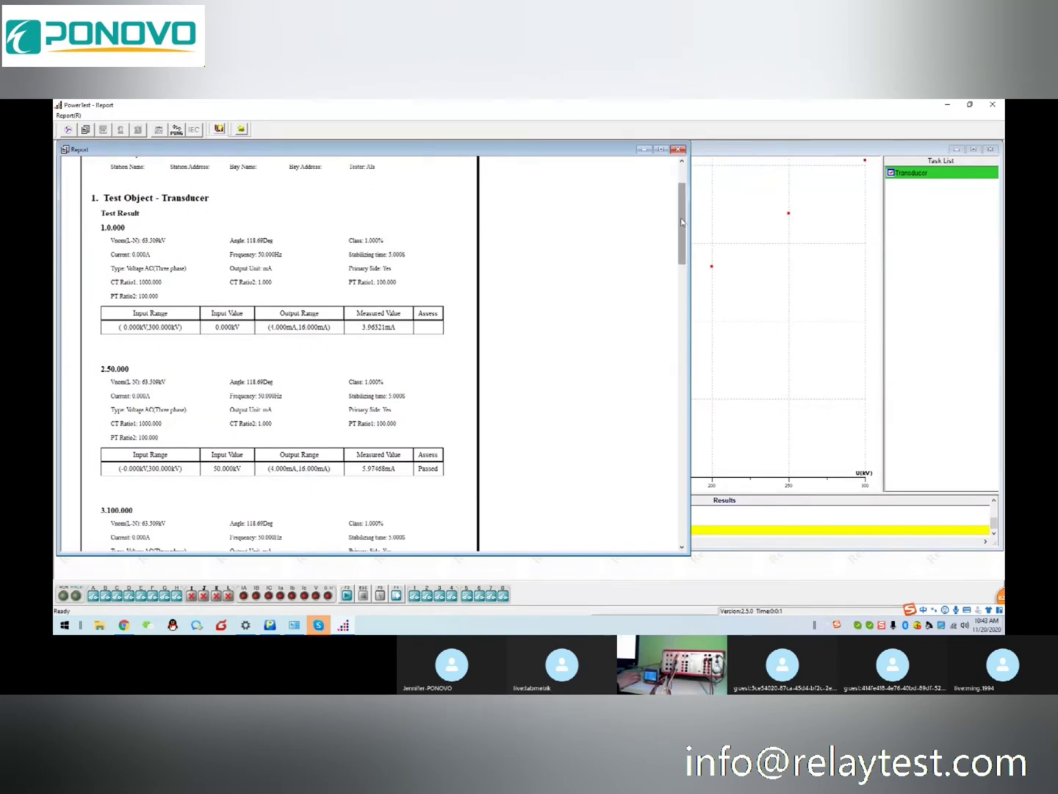
scroll(682, 224, "down", 2)
scroll(422, 401, "down", 4)
scroll(423, 413, "down", 17)
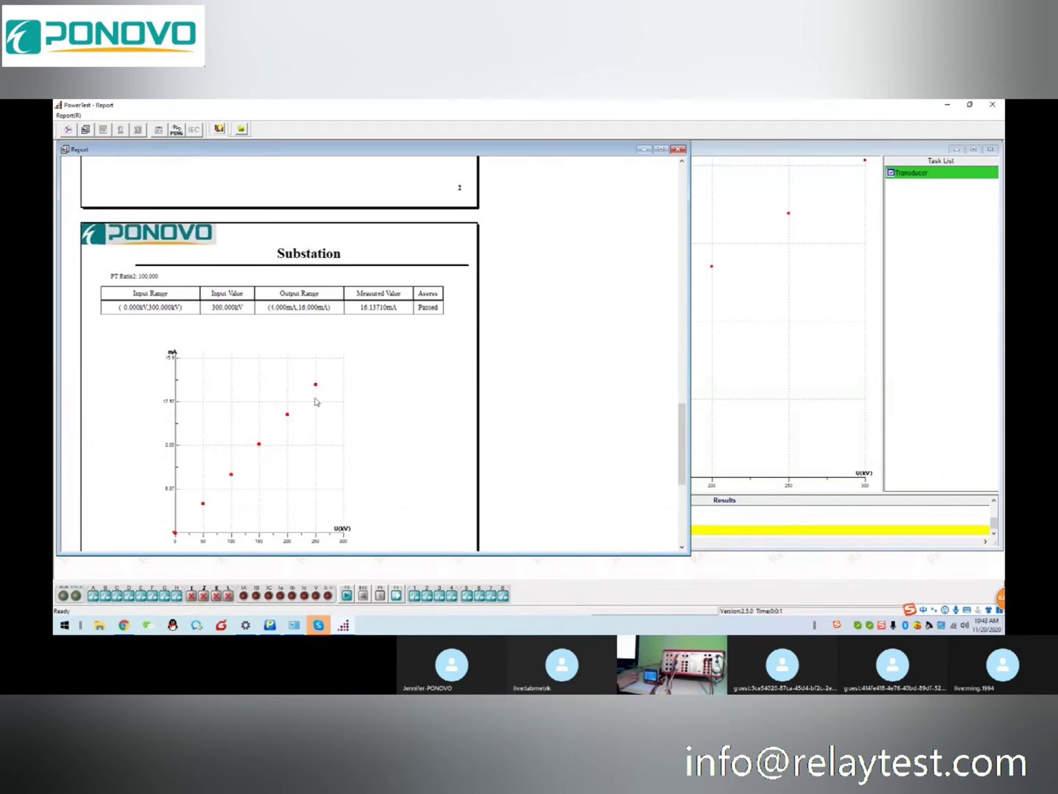
scroll(316, 401, "up", 3)
Step: Export the report to Word via Report > Word Report
left_click(678, 149)
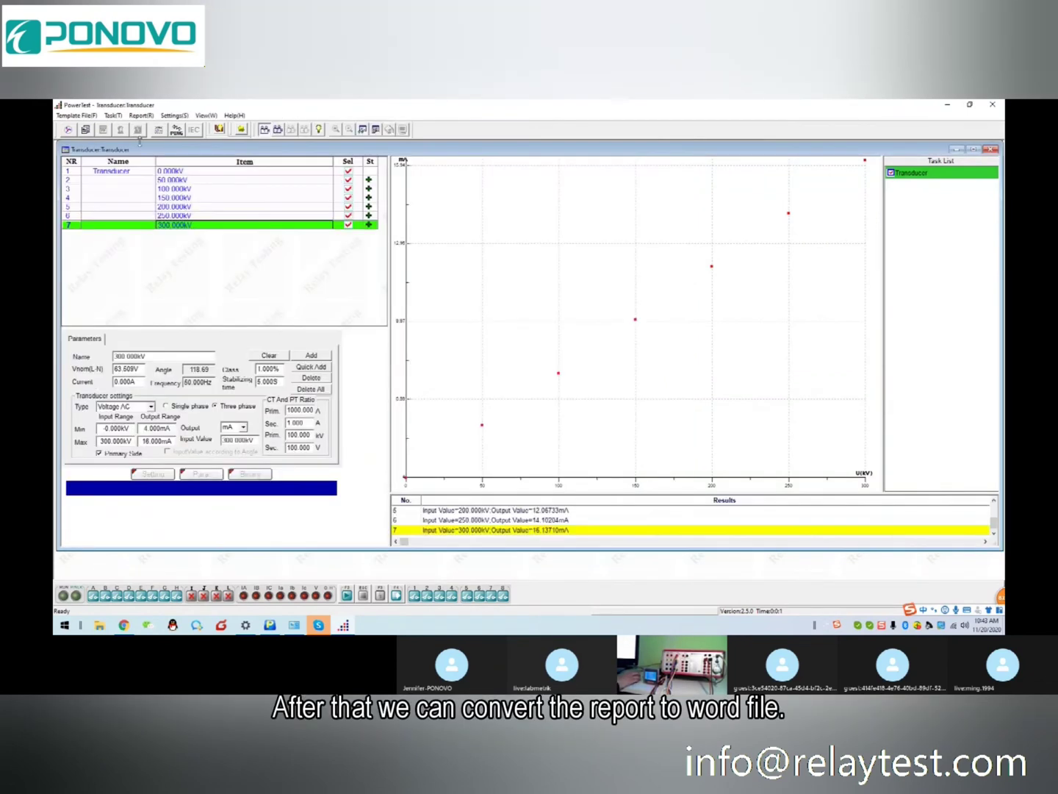
left_click(141, 115)
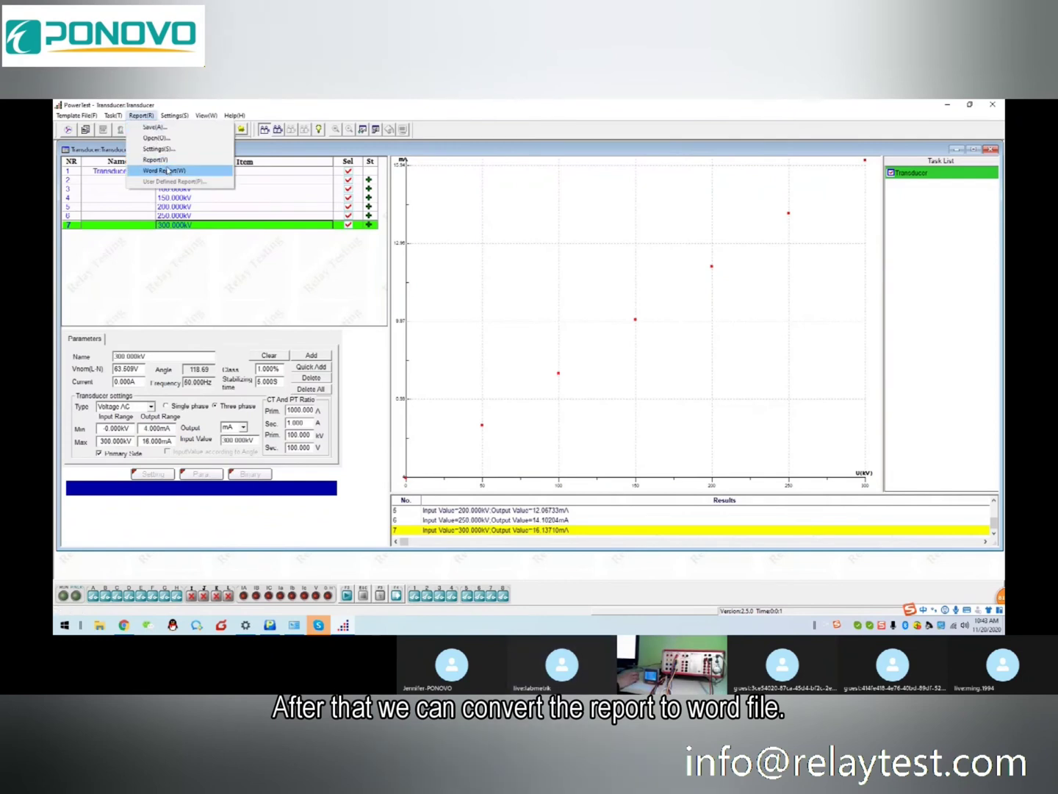
left_click(163, 170)
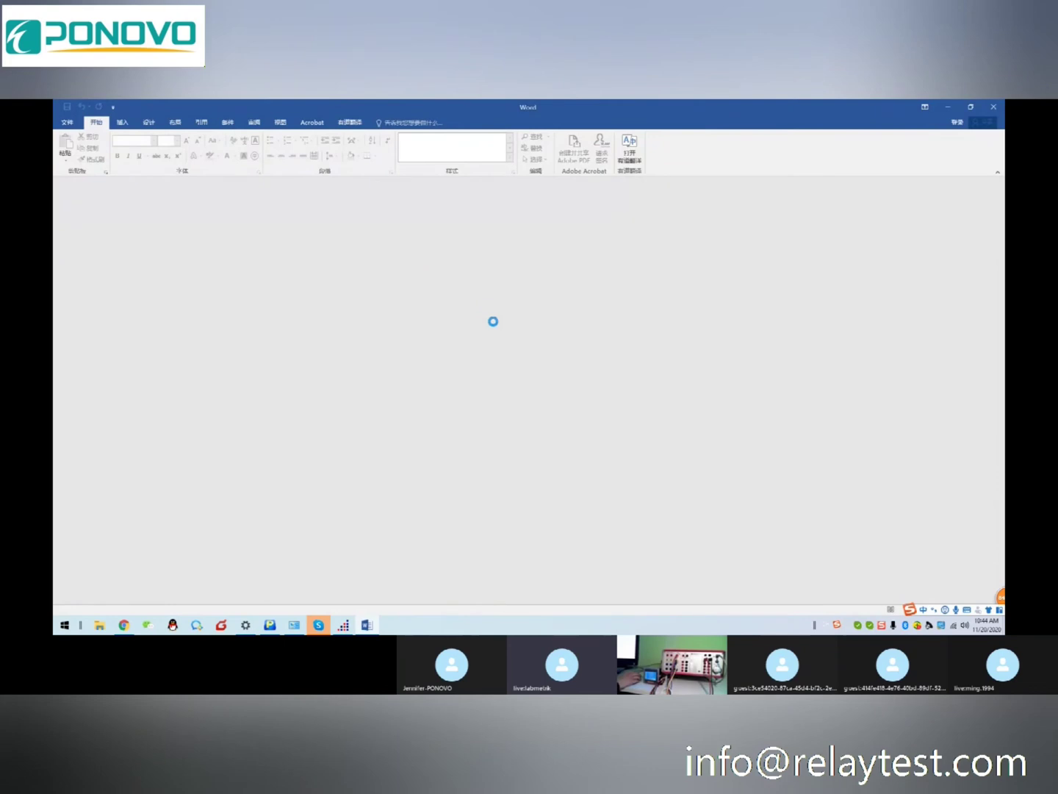
Step: In the Word report, highlight the all-successful line and scroll up to Test Result 1.0.000
scroll(551, 366, "down", 8)
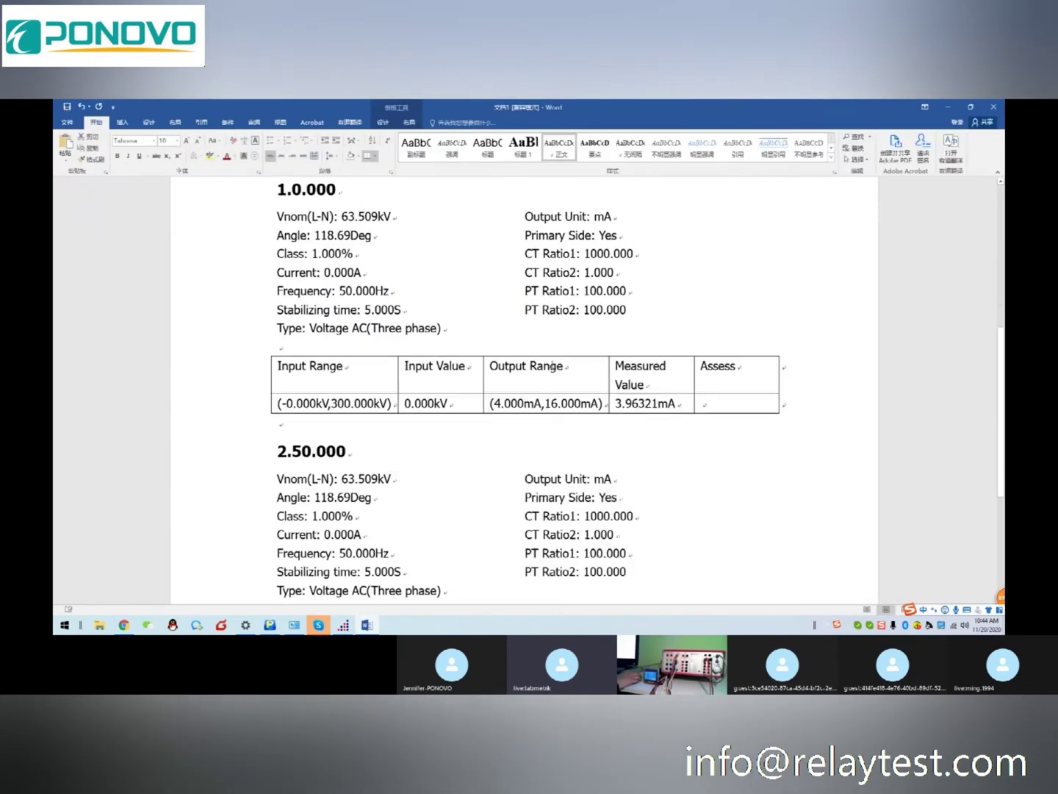
scroll(553, 366, "down", 20)
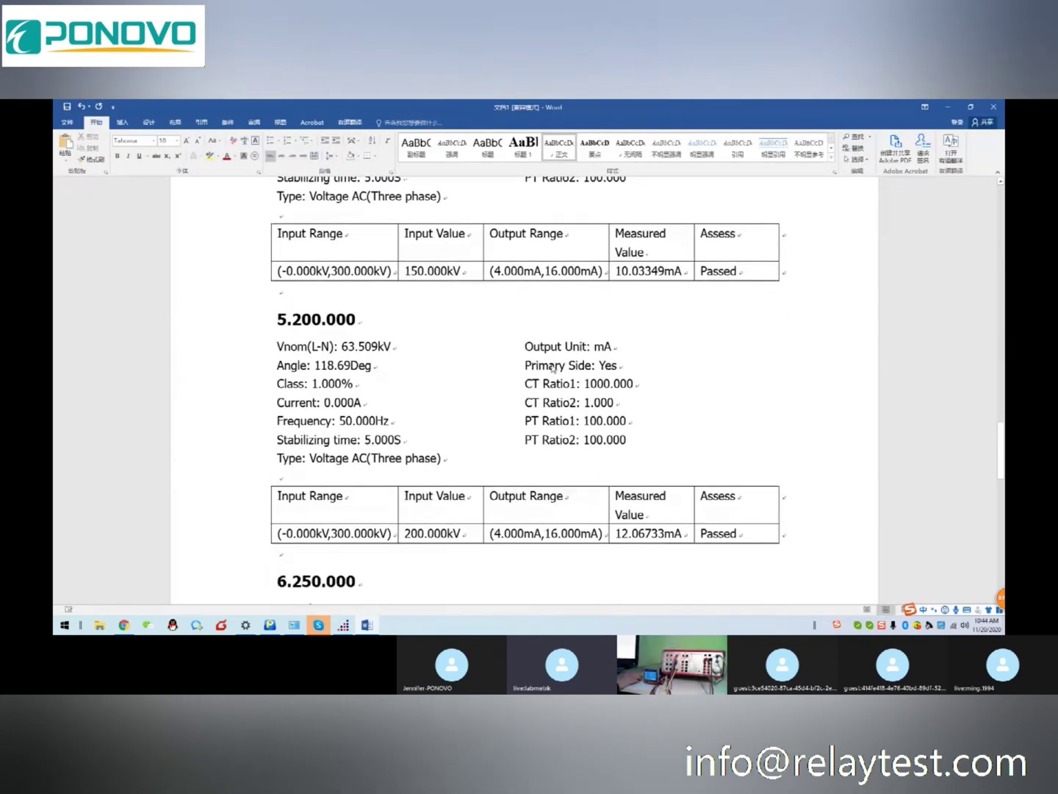
scroll(553, 366, "down", 15)
key("alt+Tab")
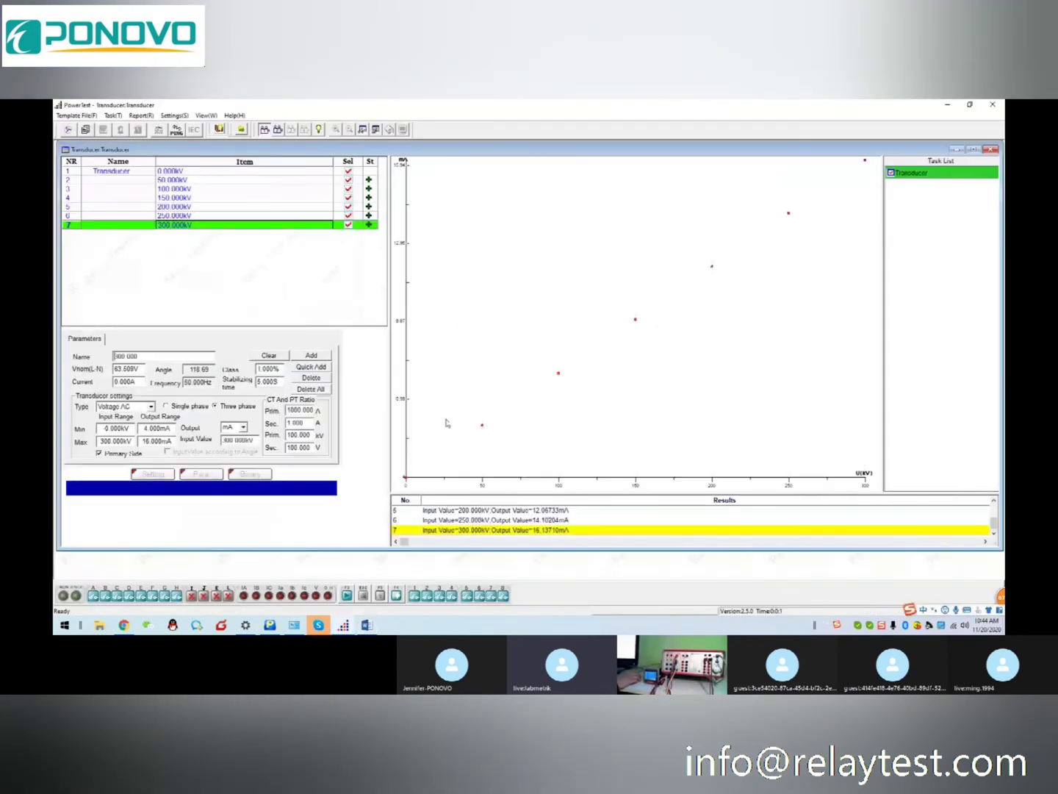
left_click(367, 625)
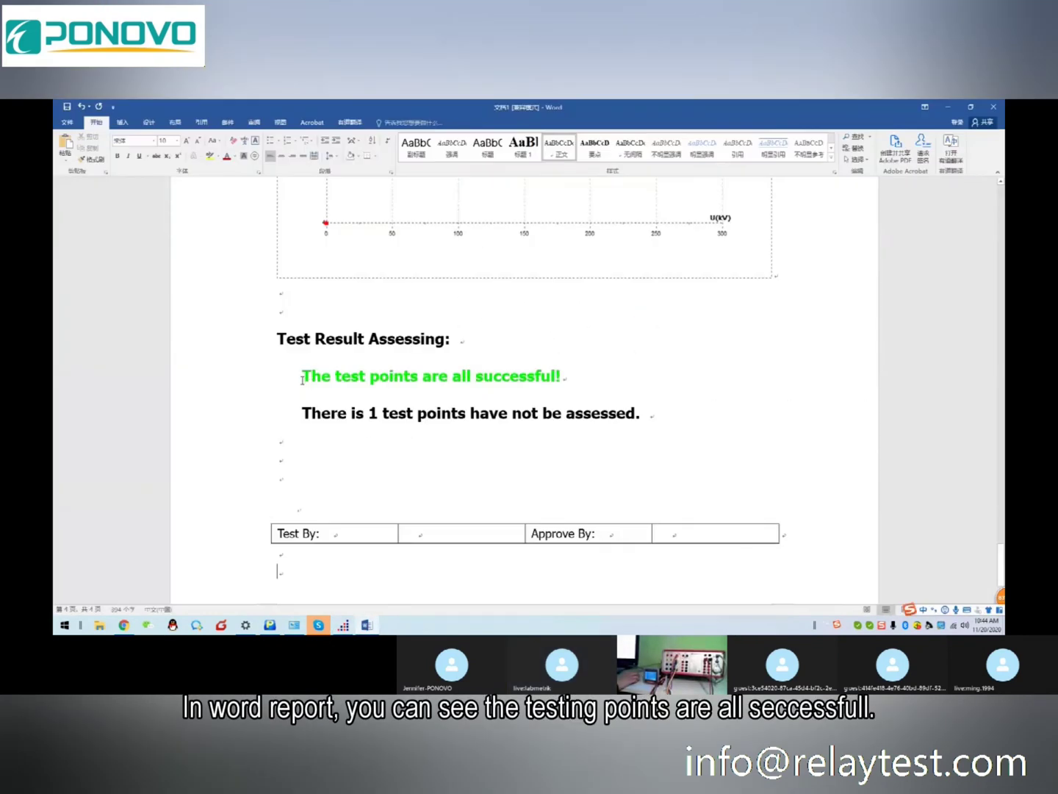
left_click_drag(302, 375, 589, 377)
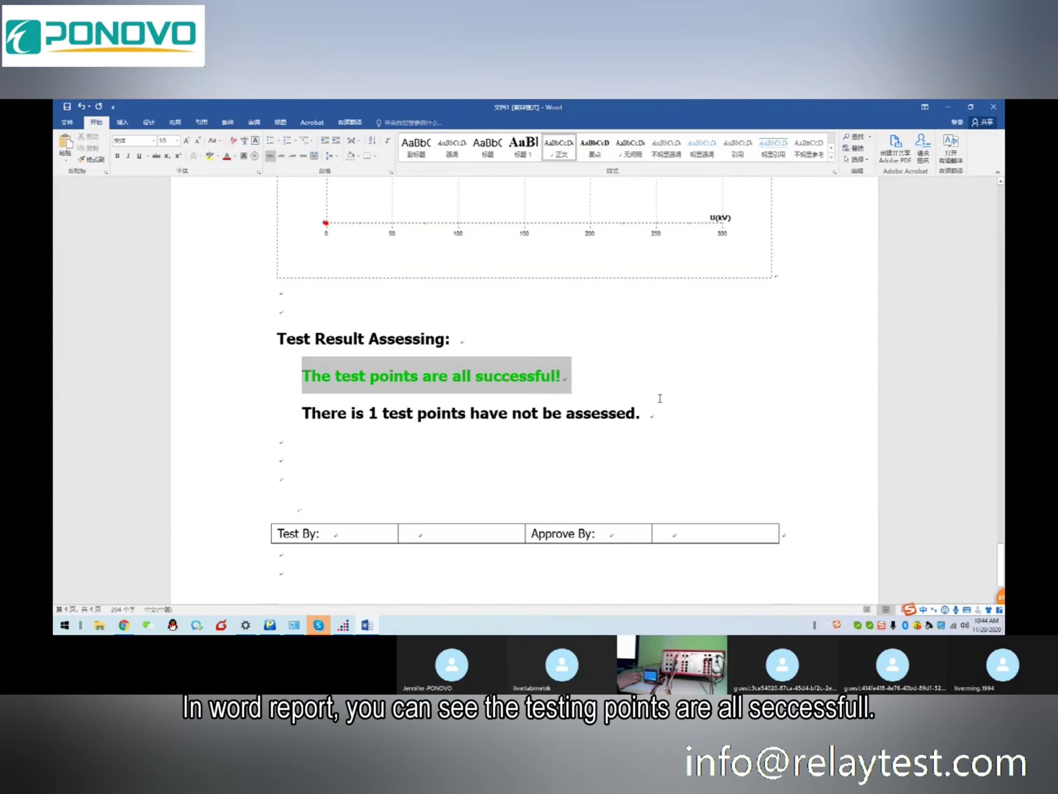
scroll(650, 396, "up", 3)
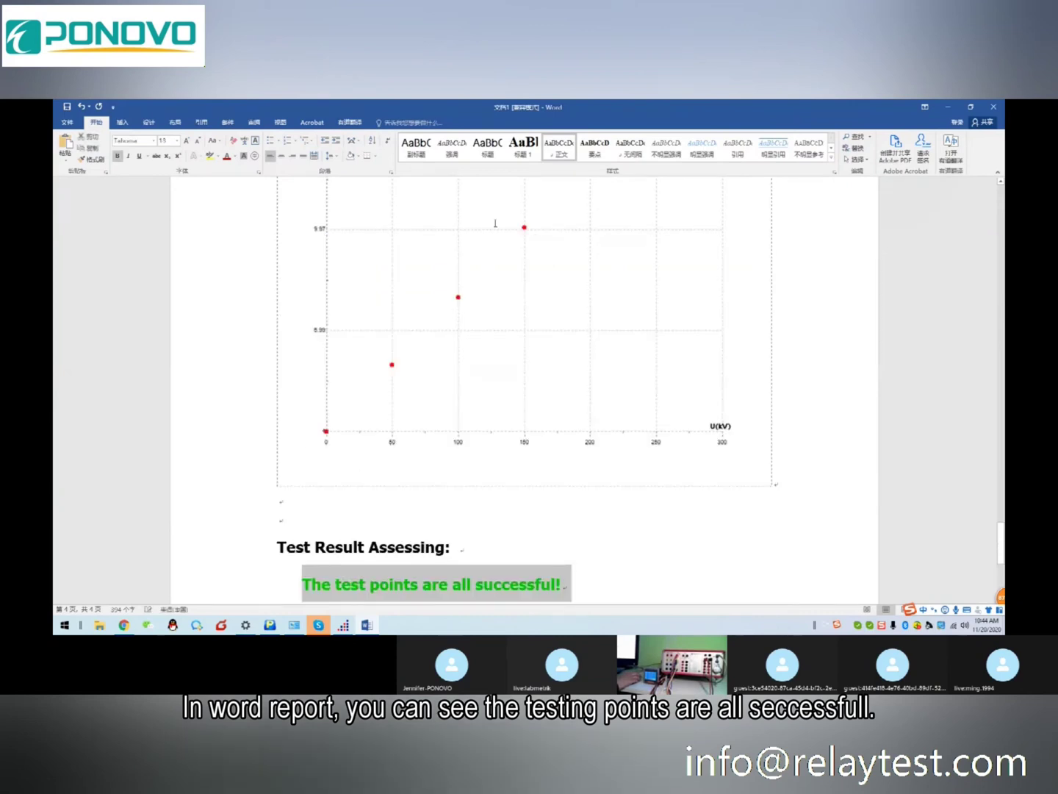
scroll(505, 385, "up", 5)
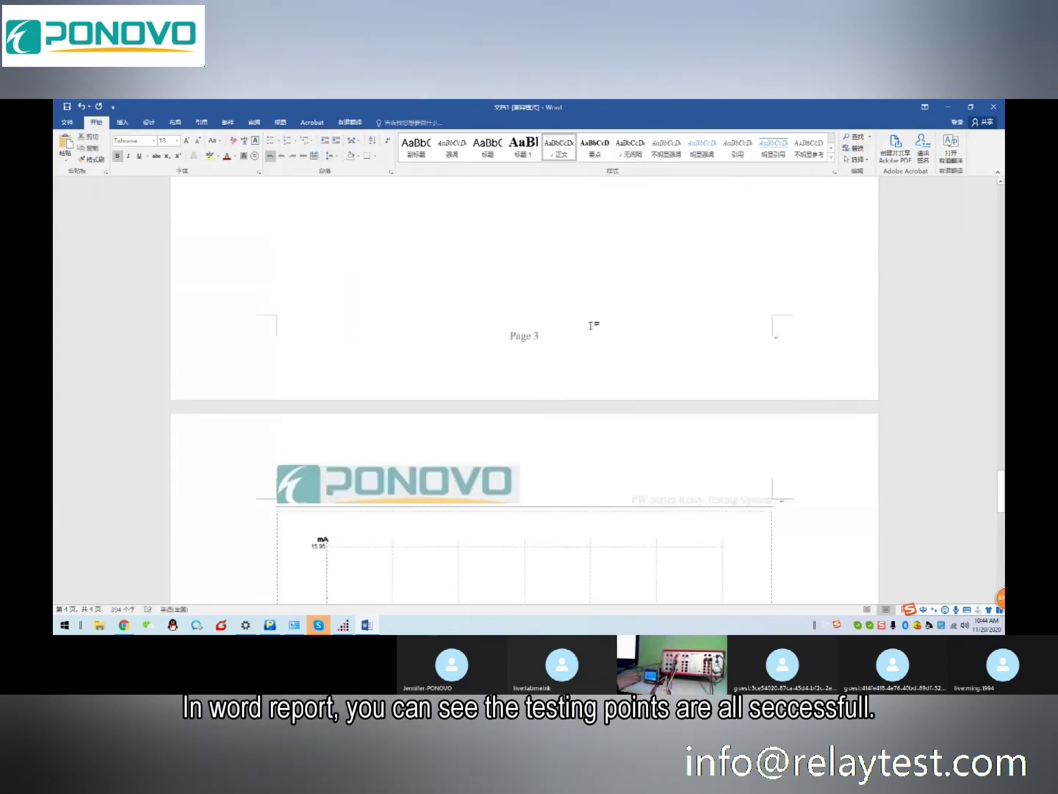
scroll(592, 325, "up", 8)
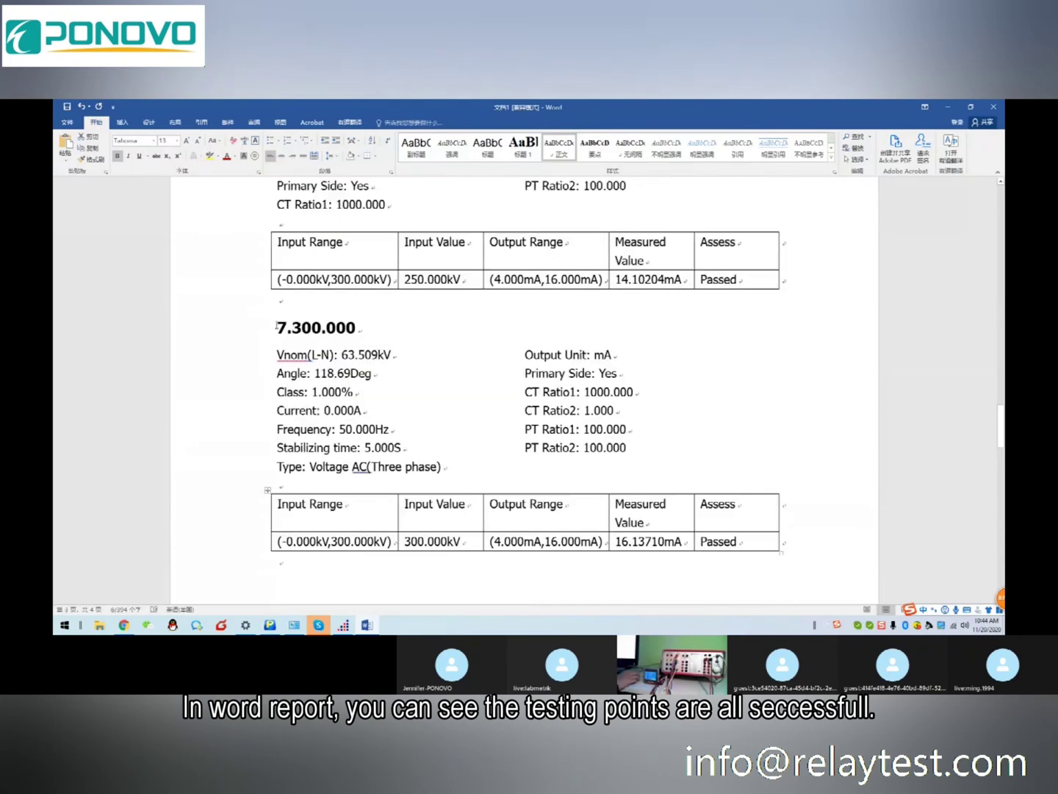
scroll(408, 335, "up", 10)
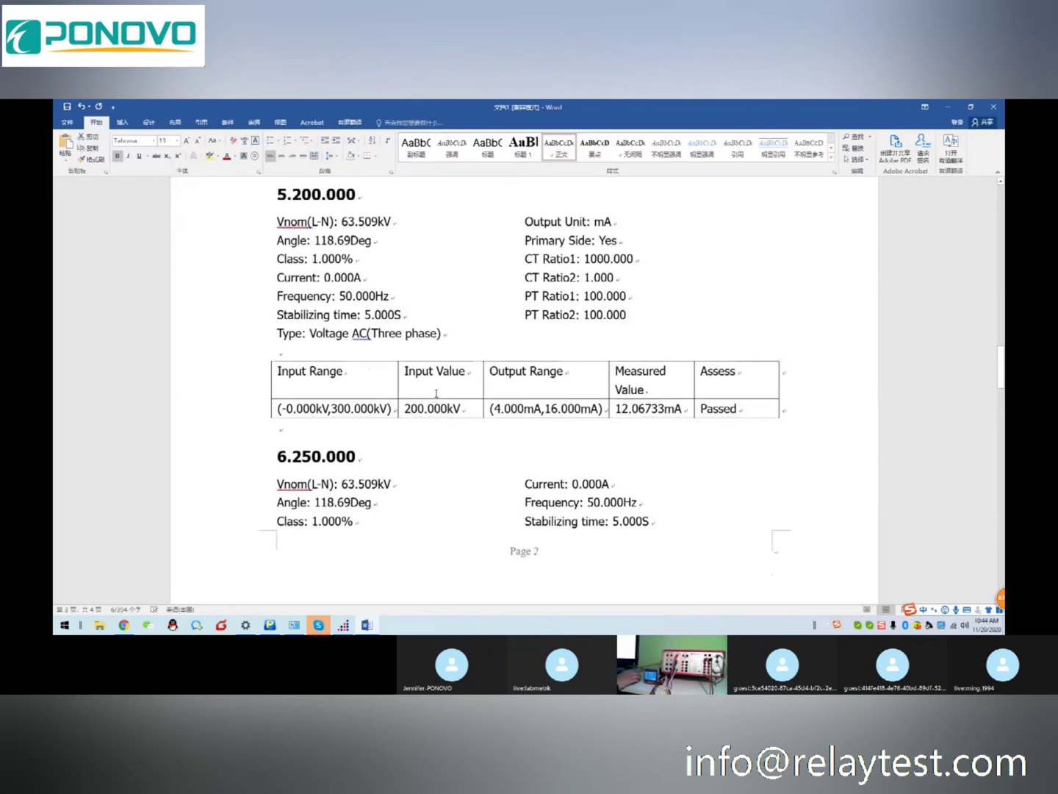
scroll(436, 394, "up", 15)
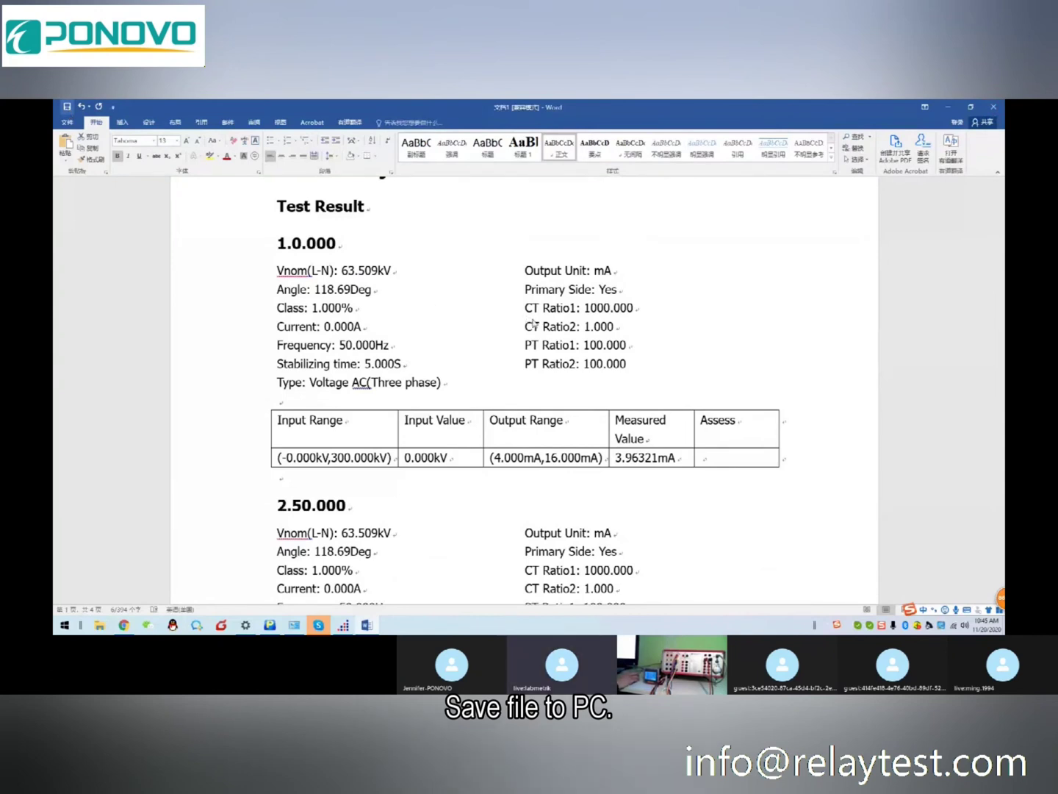
Step: Save the exported report to the Desktop as the Word document 'transducer AC', accepting the compatibility notice
key("ctrl+s")
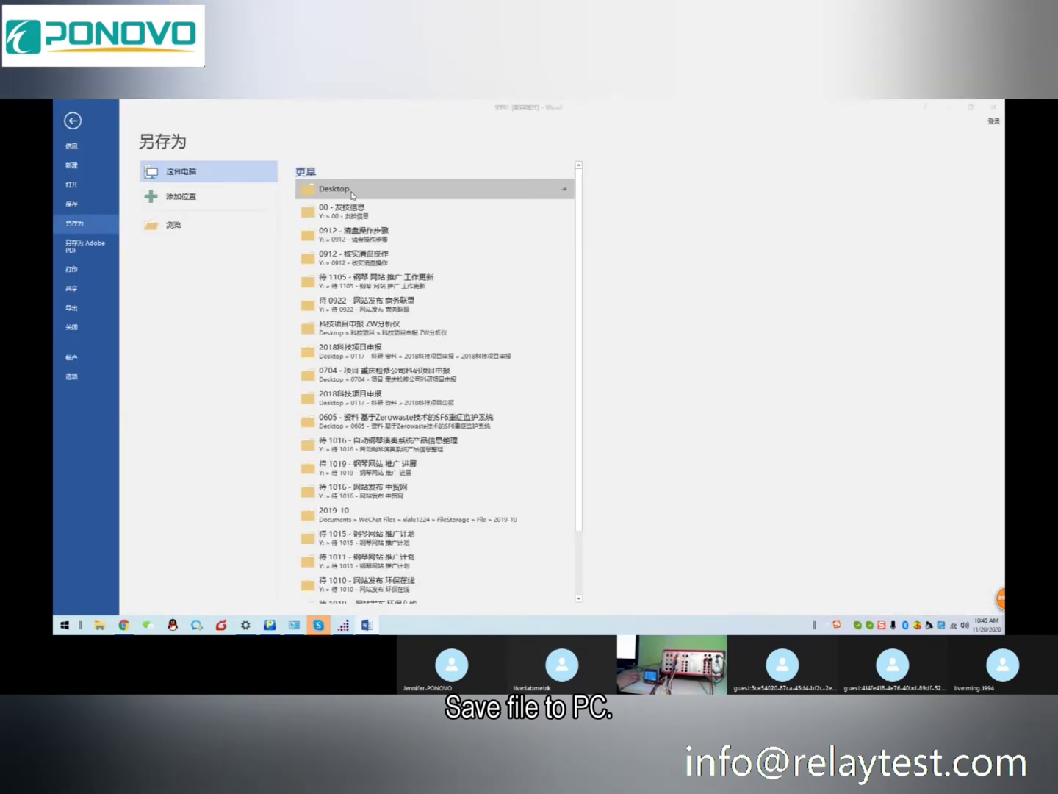
left_click(353, 191)
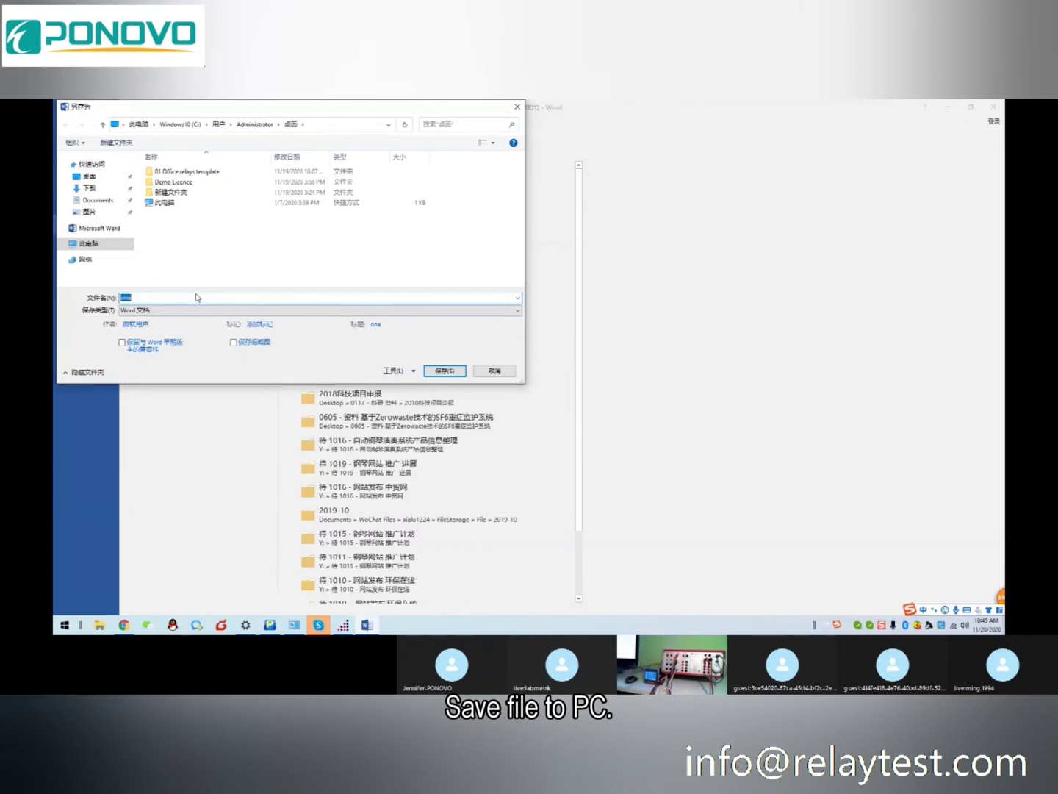
type("be")
key("shift")
type("ns")
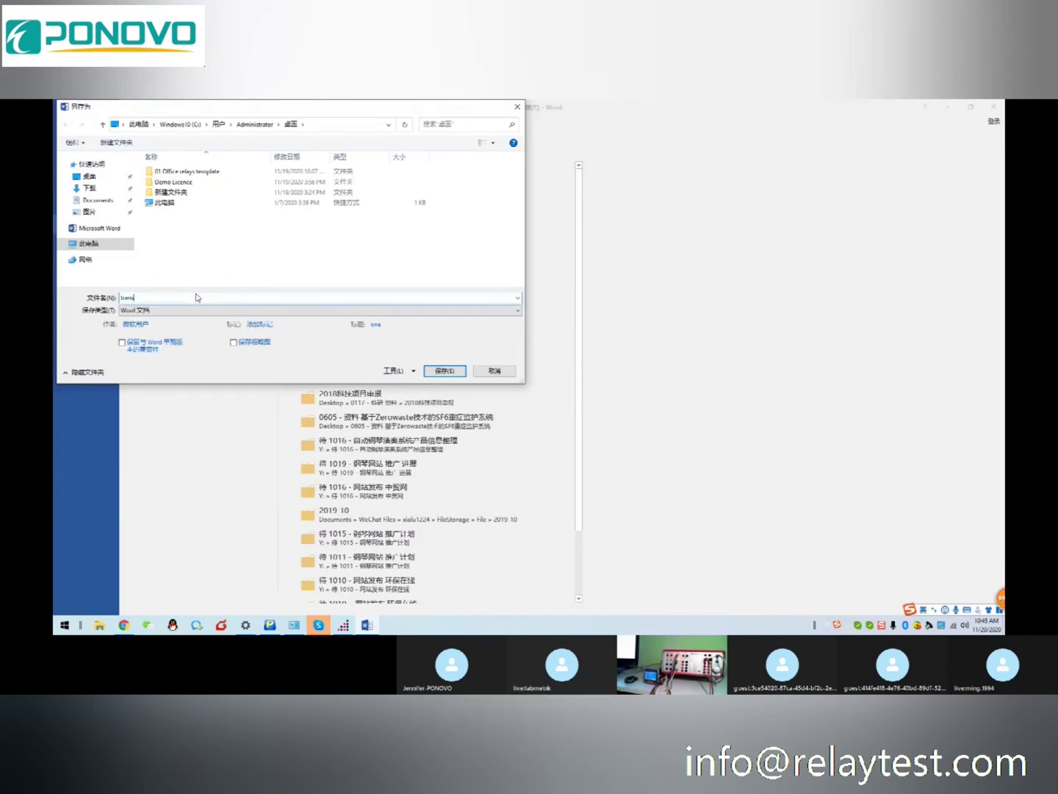
type("doce")
key("Return")
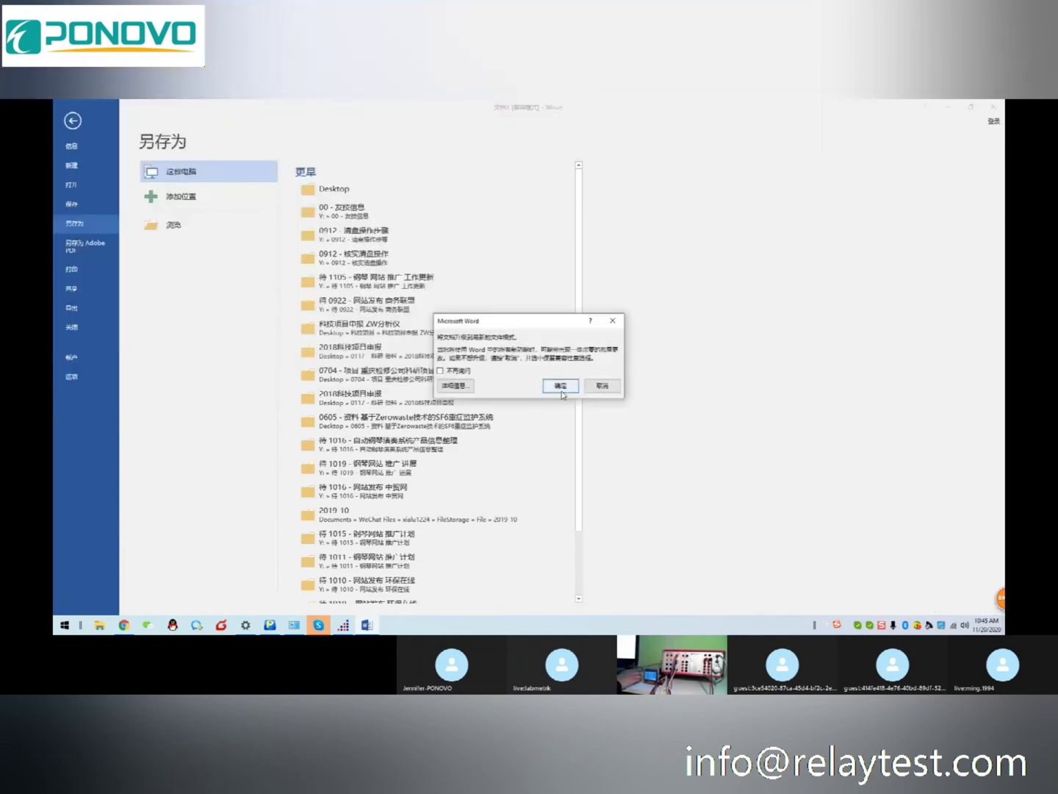
left_click(562, 391)
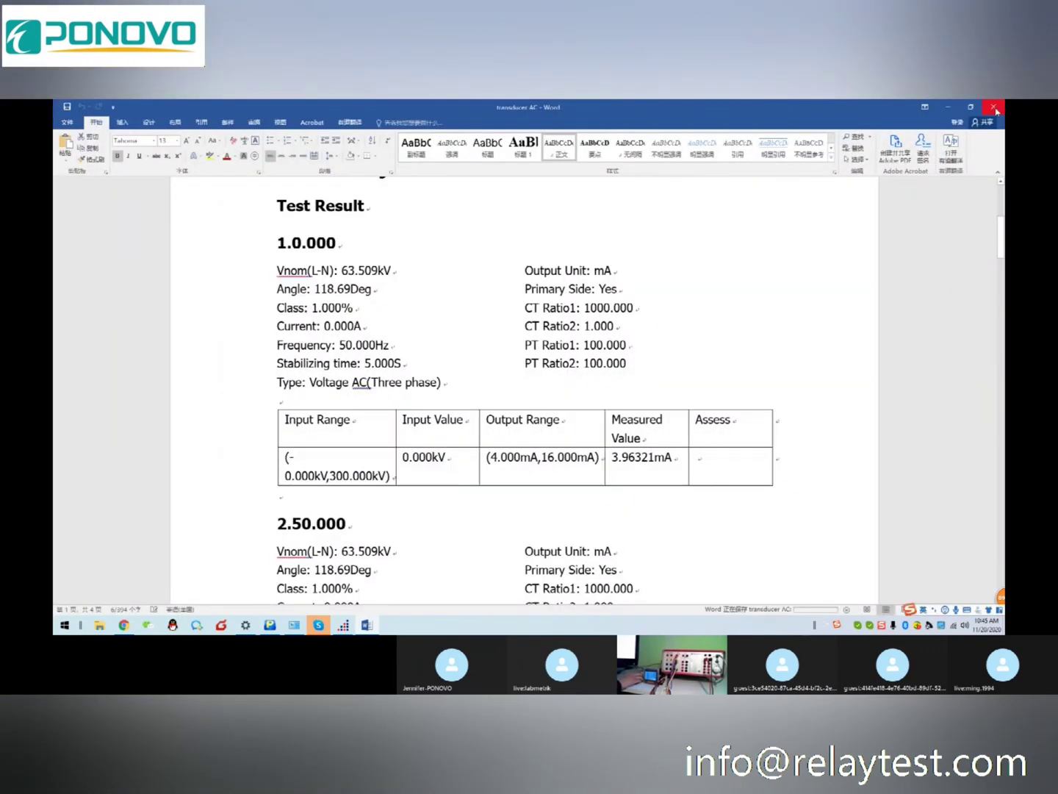
Step: Close Word and save the PowerTest test report as 'transducer AC' in .rpt format
left_click(995, 108)
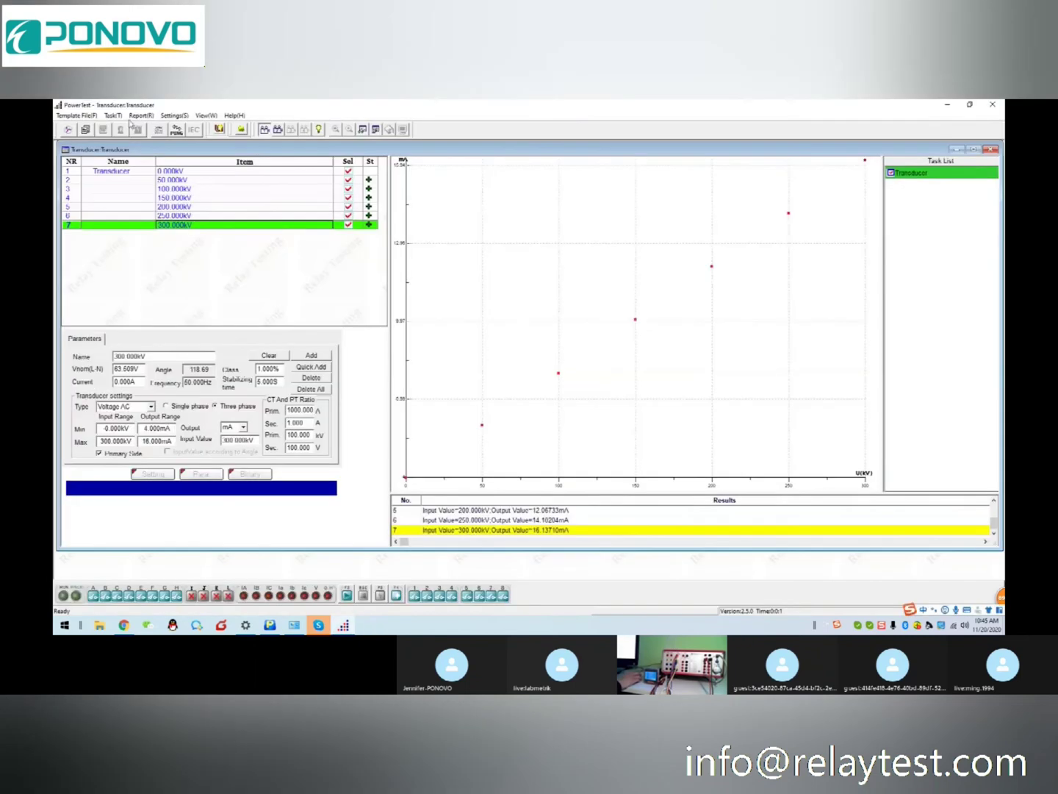
left_click(141, 116)
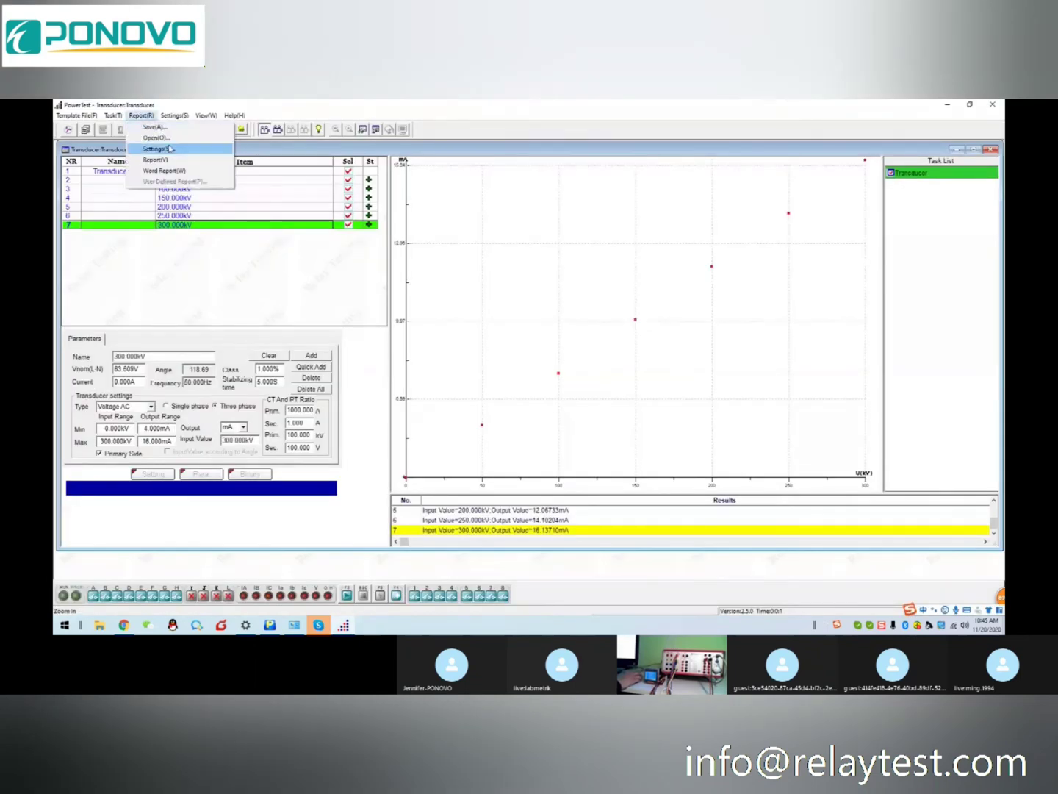
left_click(147, 127)
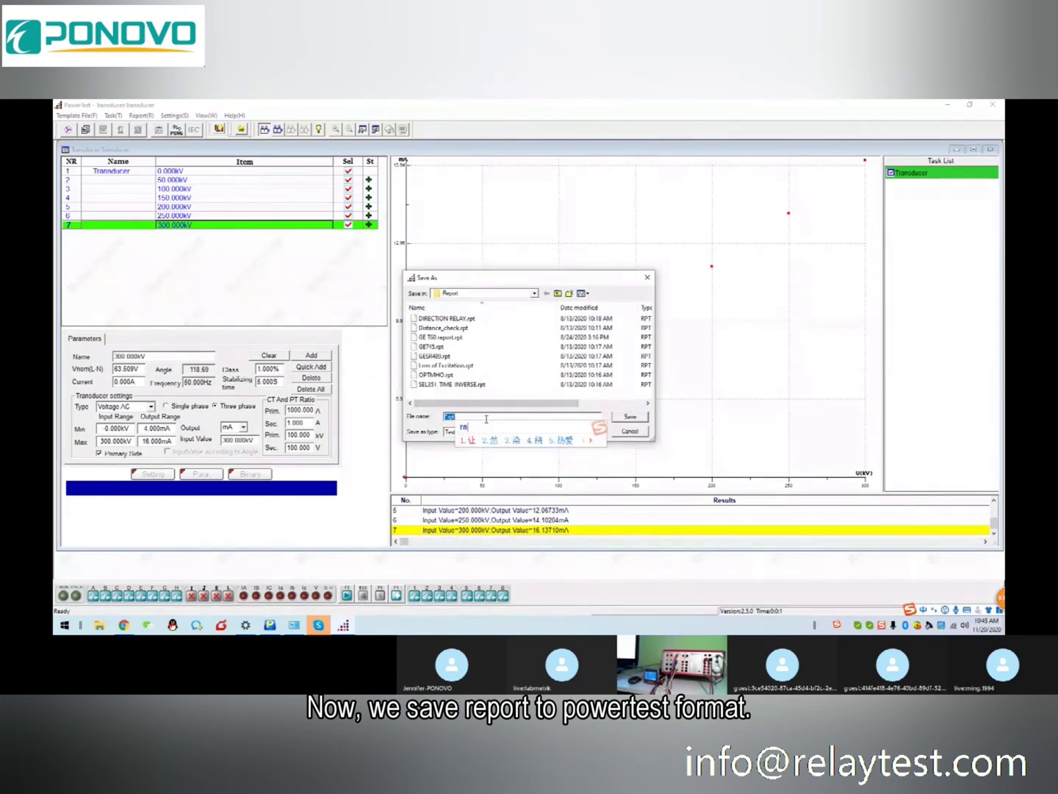
key("BackSpace")
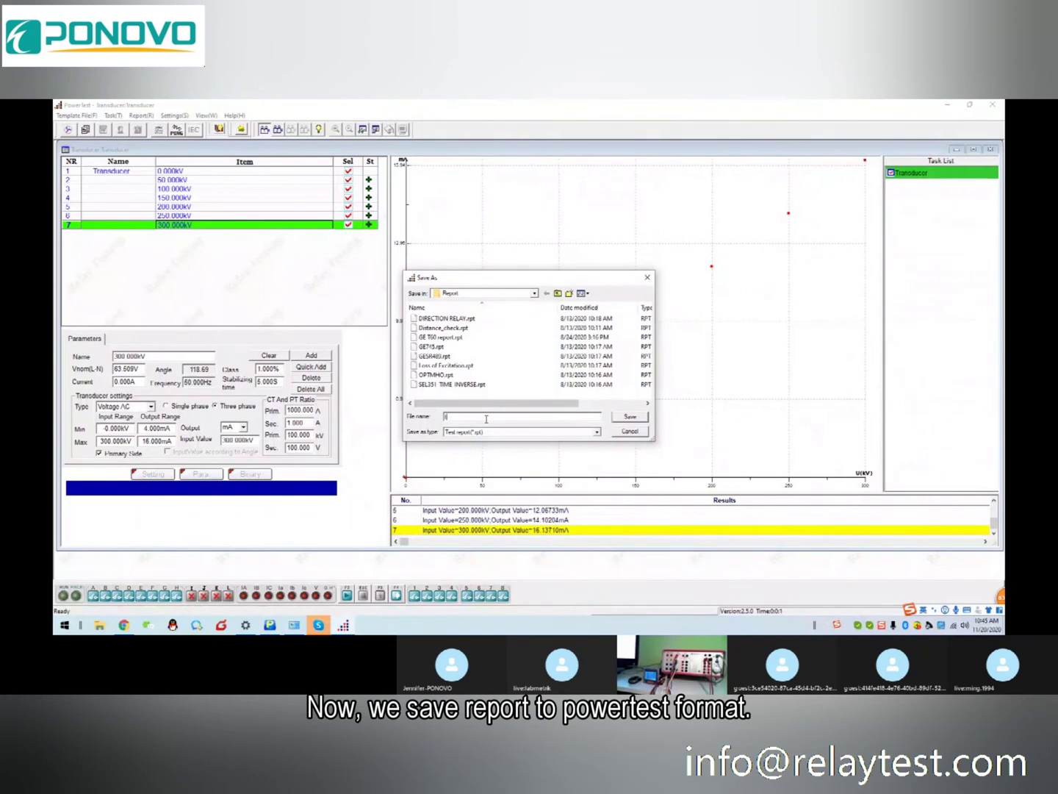
type("transducer AC")
key("Return")
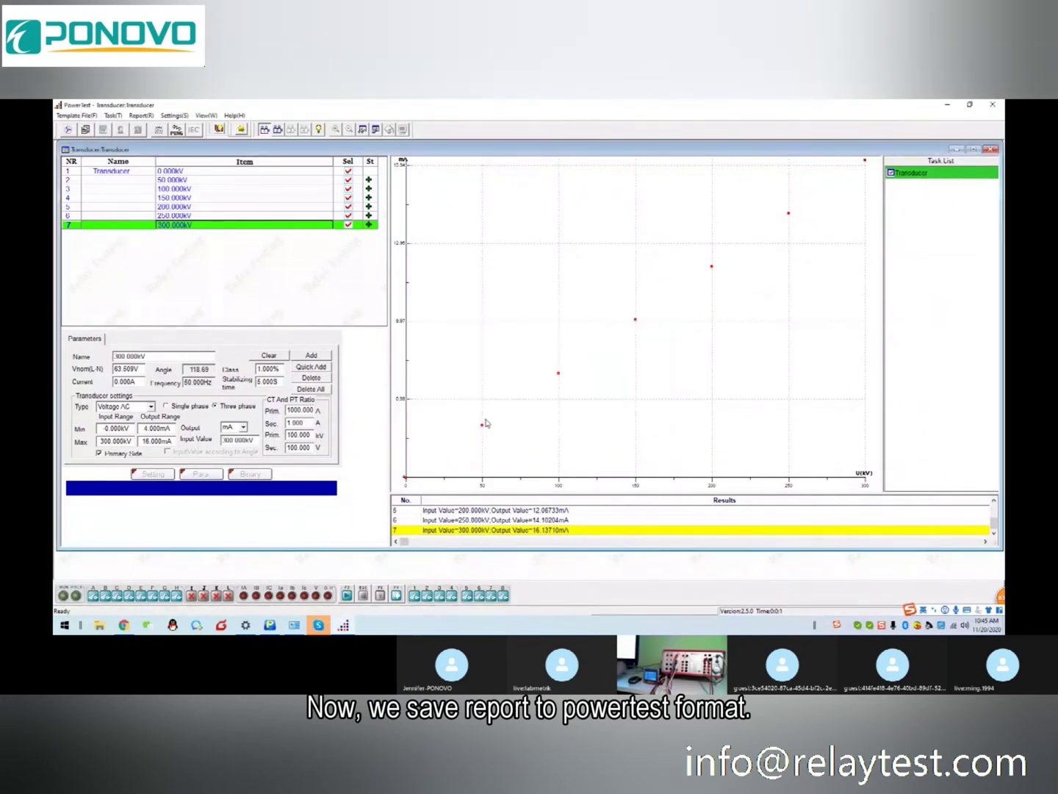
Step: Maximise the transducer window and review the type list (Voltage AC) and output units (mA)
double_click(291, 151)
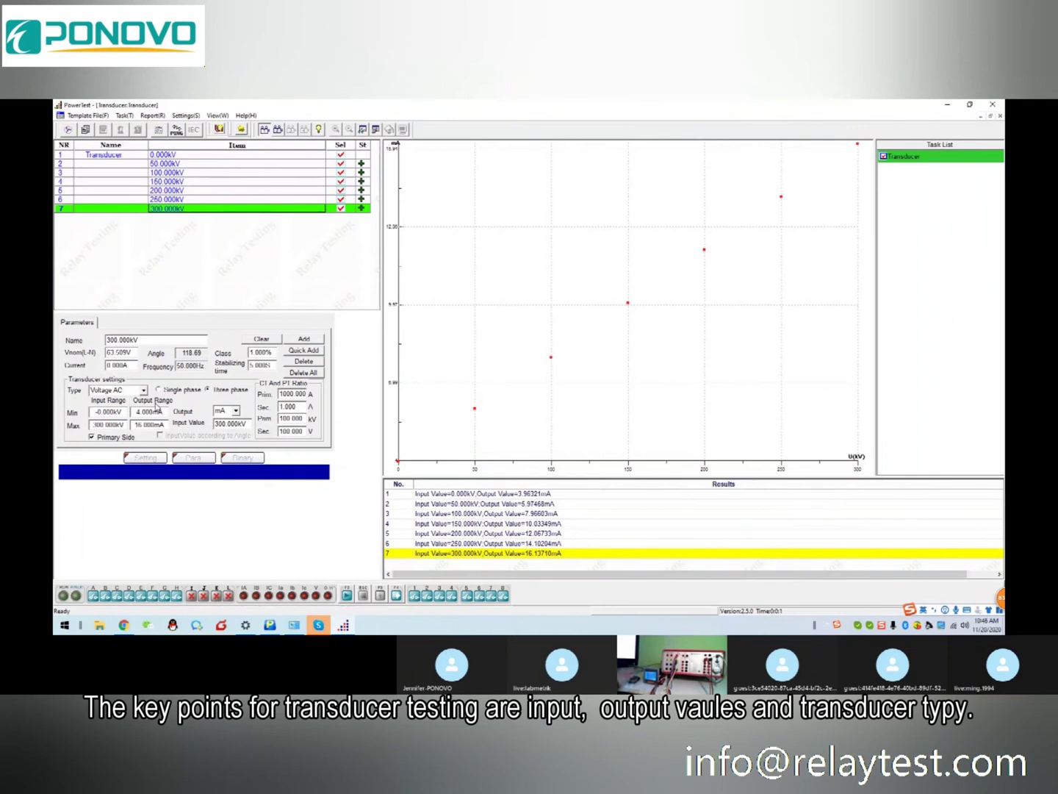
left_click(144, 390)
scroll(141, 405, "up", 4)
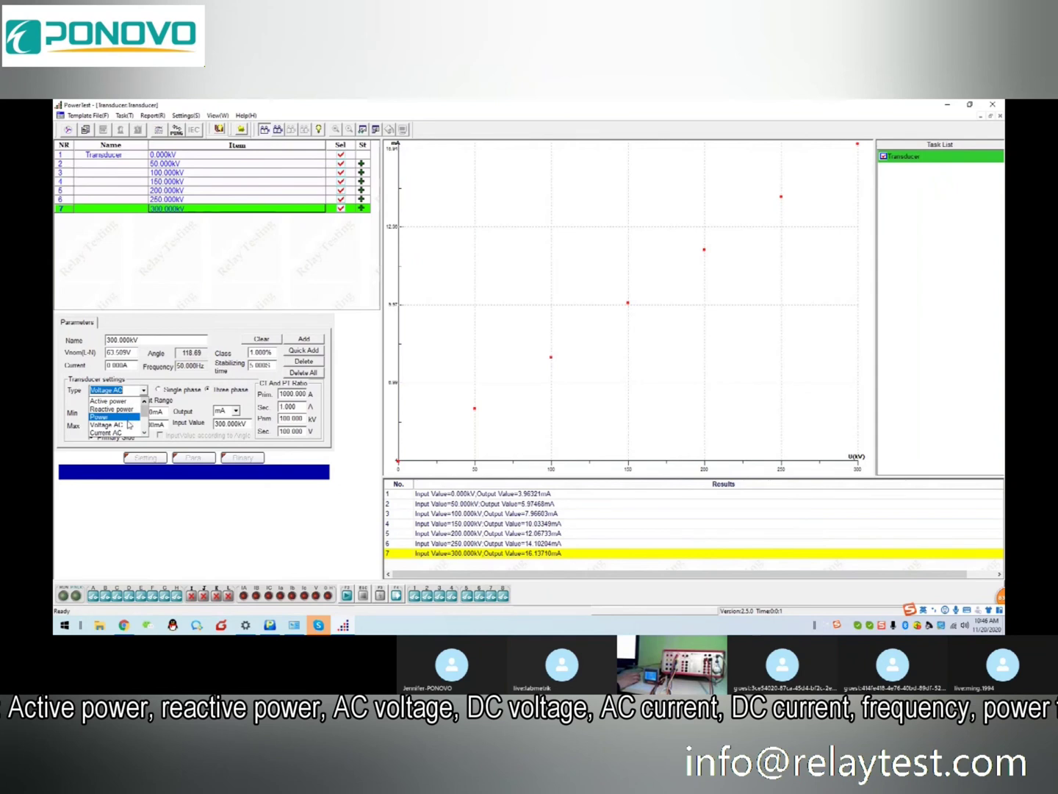
scroll(129, 422, "down", 4)
left_click(223, 408)
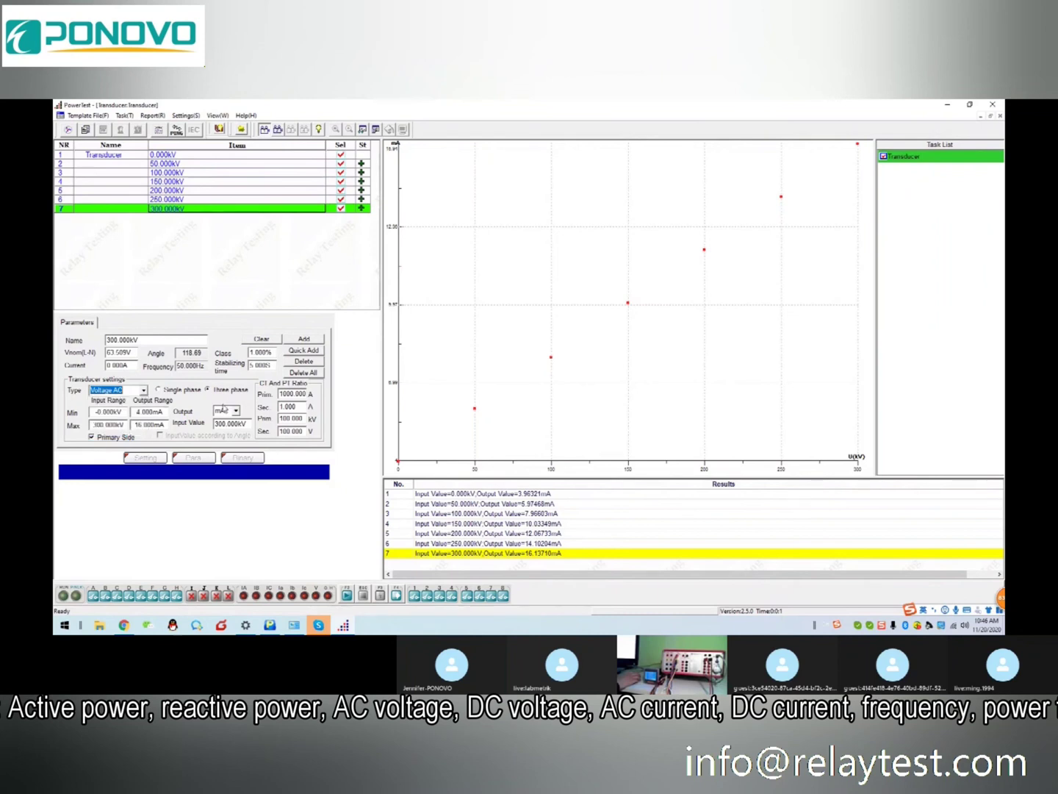
left_click(236, 411)
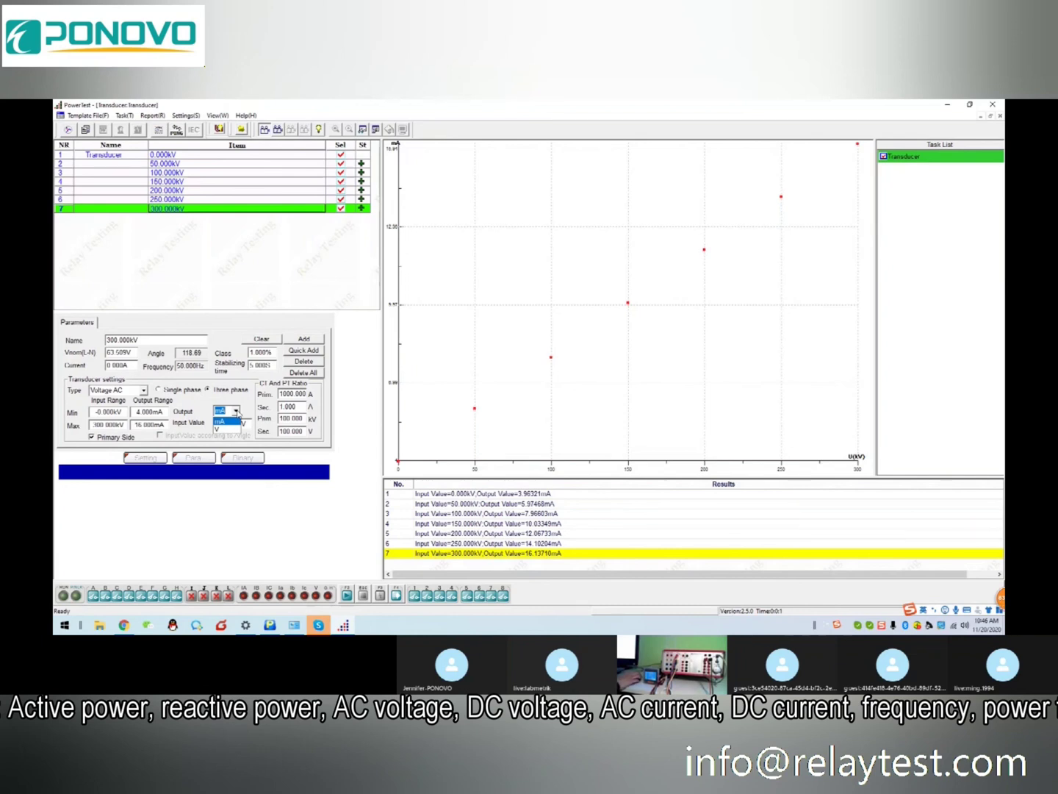
left_click(224, 421)
Step: Check the CT ratio values (1000.000), then uncheck Primary Side so the range reads 0–300 V
double_click(291, 394)
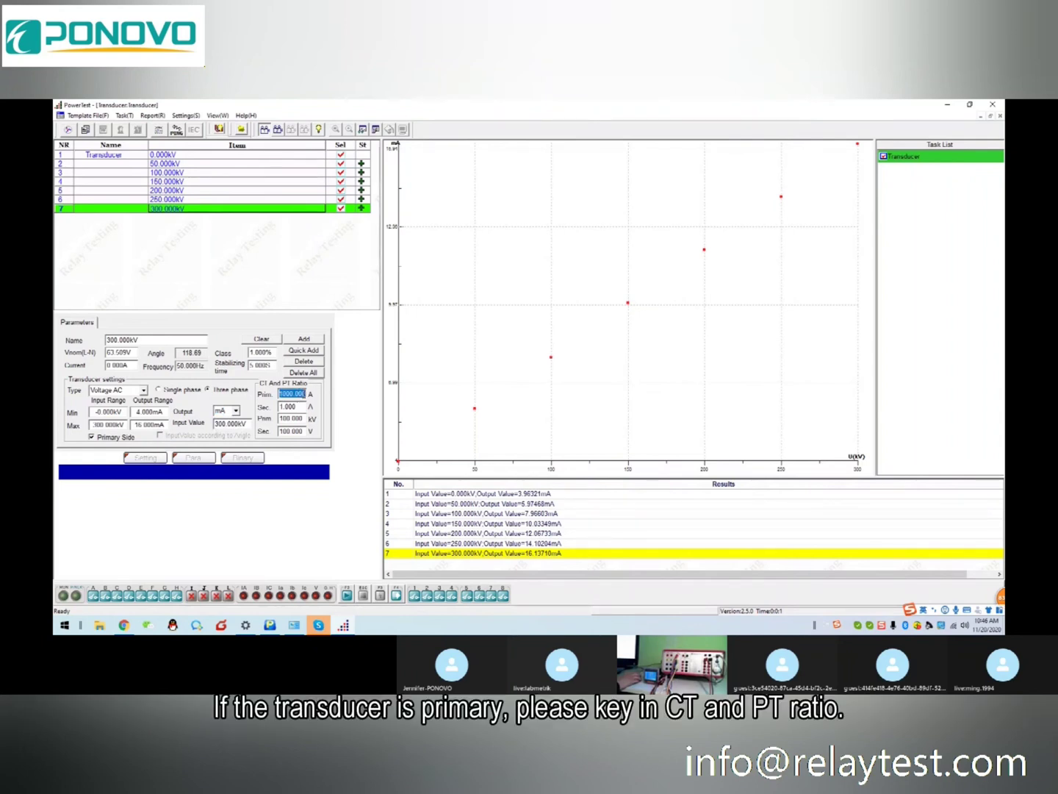
left_click(297, 406)
left_click(92, 437)
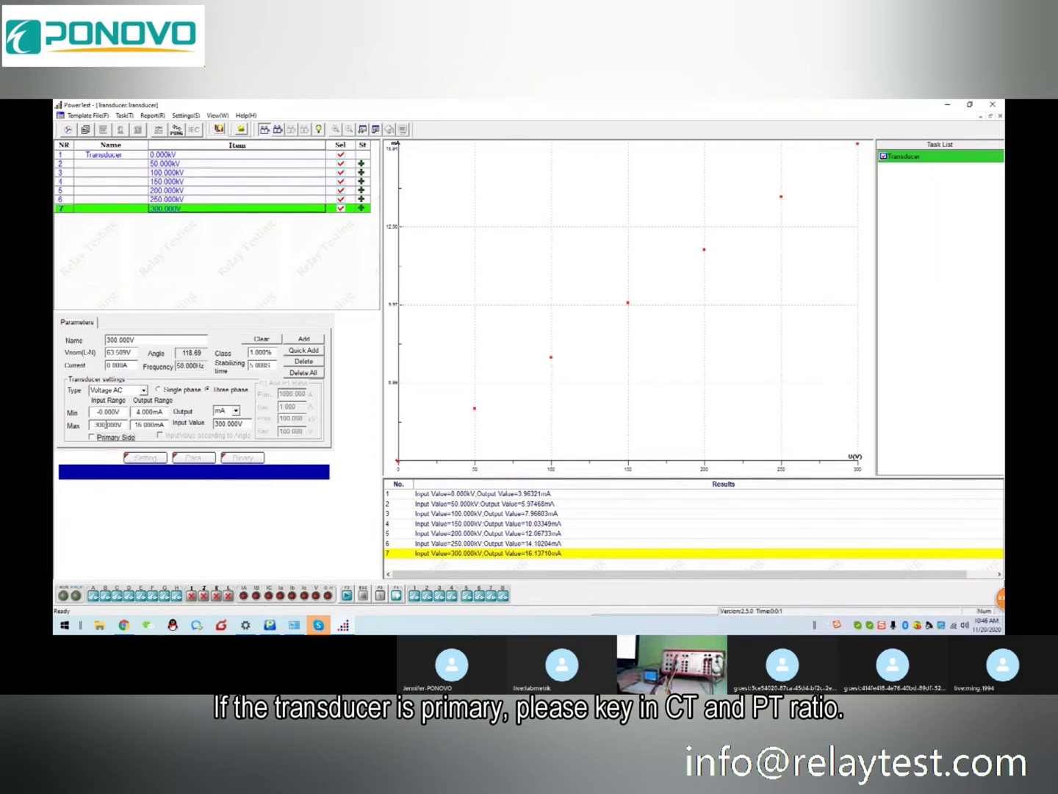
left_click(110, 414)
key("Home")
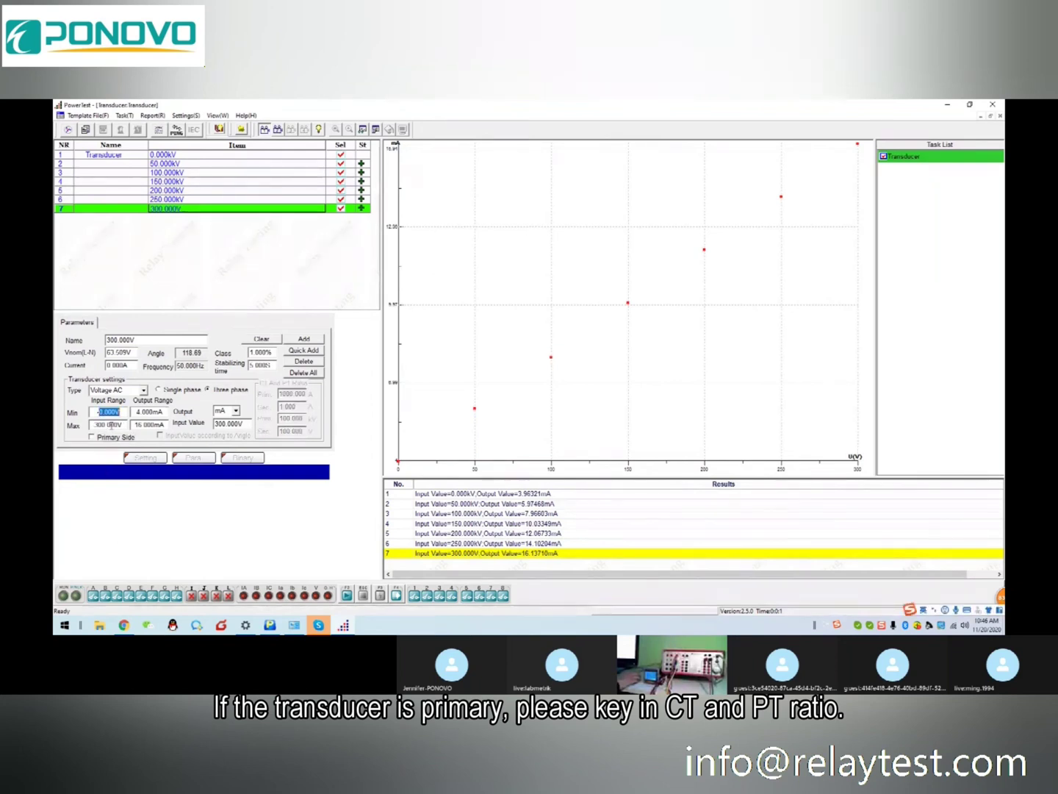